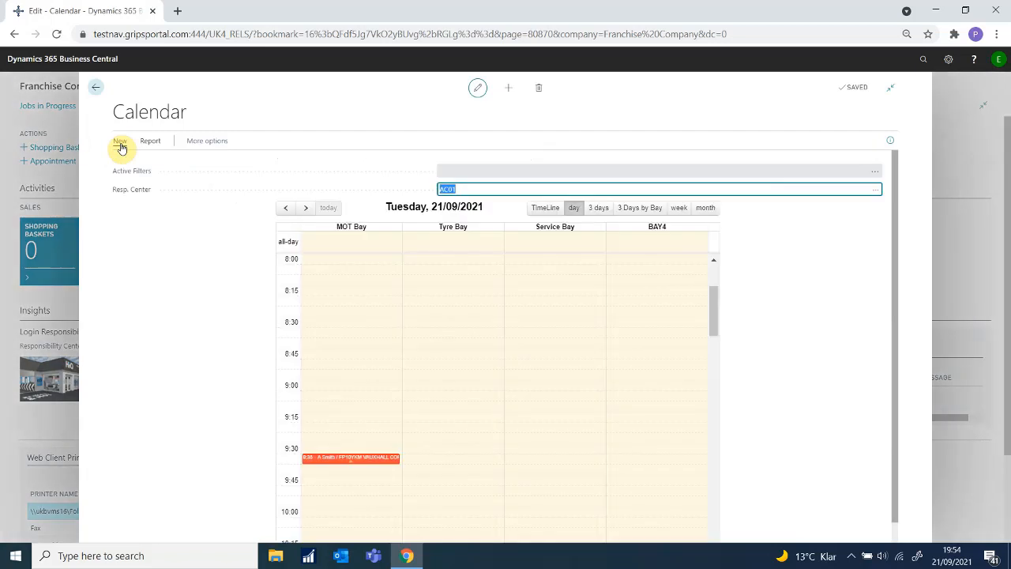
Step: Move the calendar to Thursday 23/09/2021 and open a new appointment in the MOT Bay 10:00 slot
left_click(306, 209)
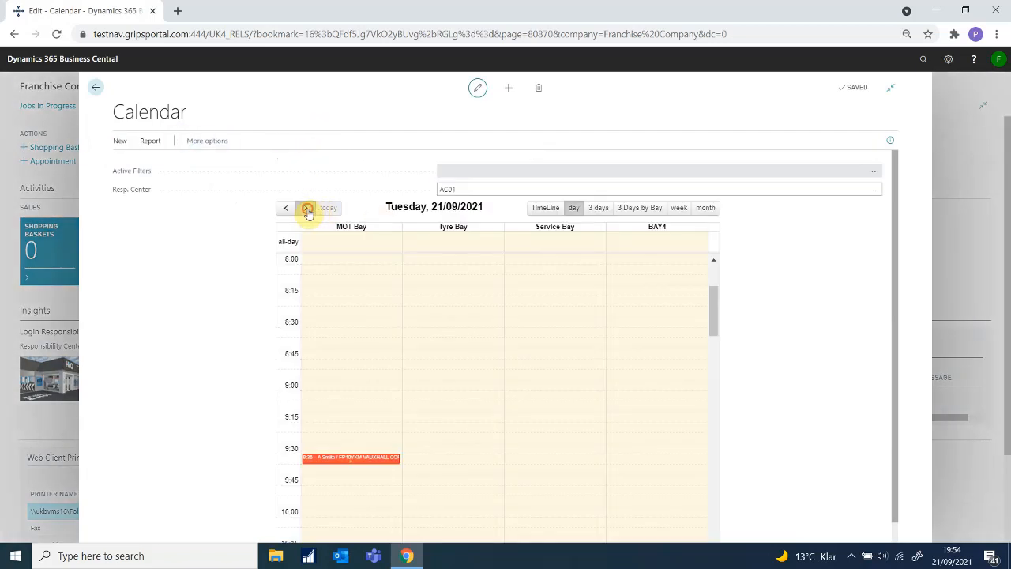
left_click(307, 210)
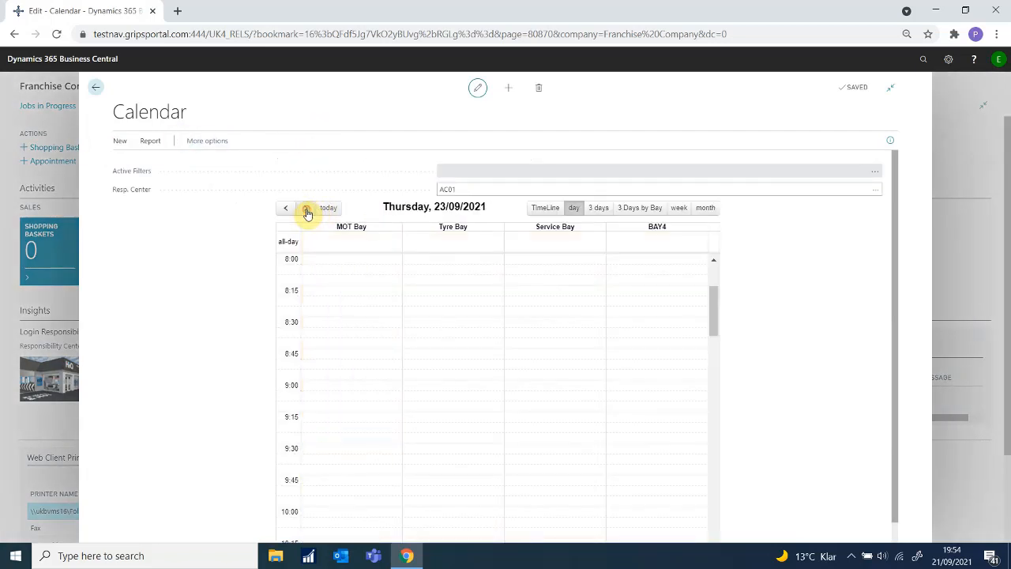
scroll(431, 330, "down", 2)
scroll(423, 324, "down", 2)
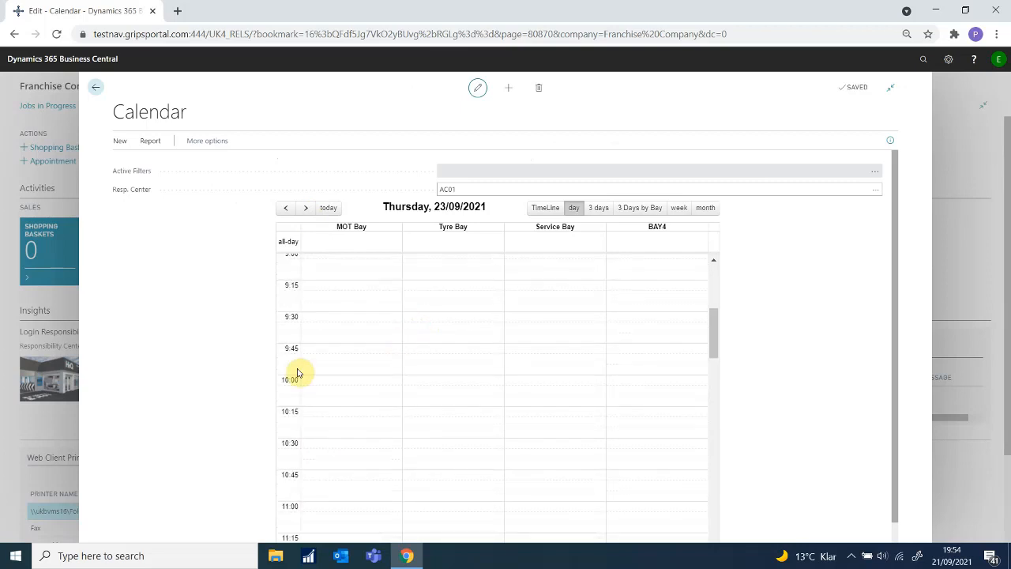
left_click(316, 379)
left_click(409, 371)
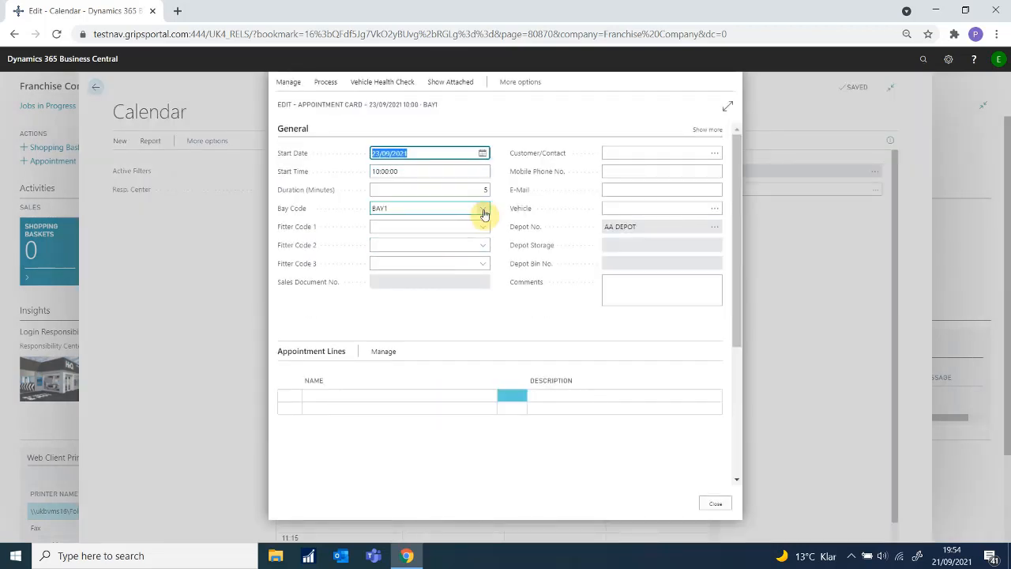
Step: Set the appointment to bay BAY1, 90 minutes, fitter AJ, then open customer/contact selection
left_click(484, 214)
left_click(482, 249)
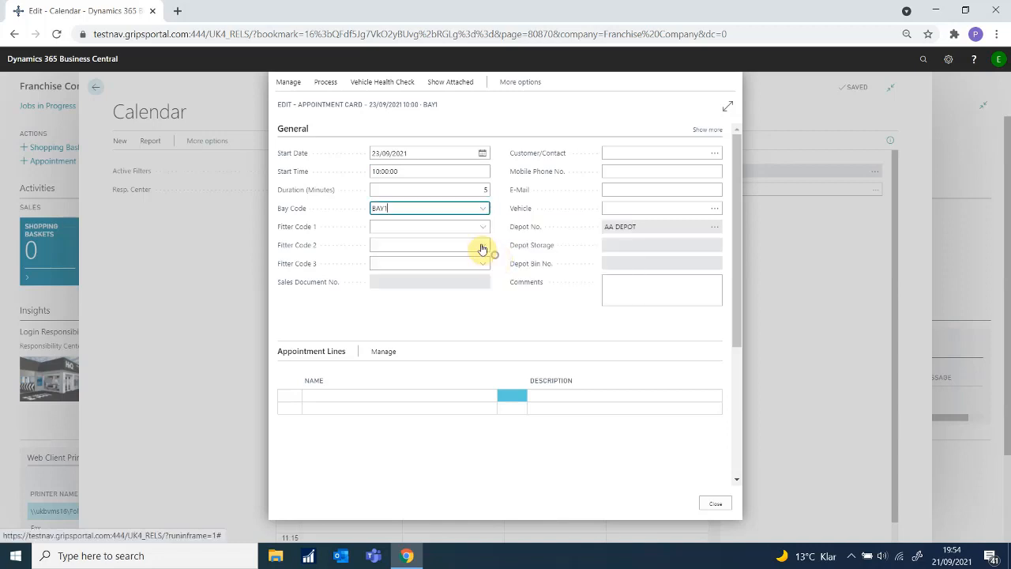
left_click(445, 190)
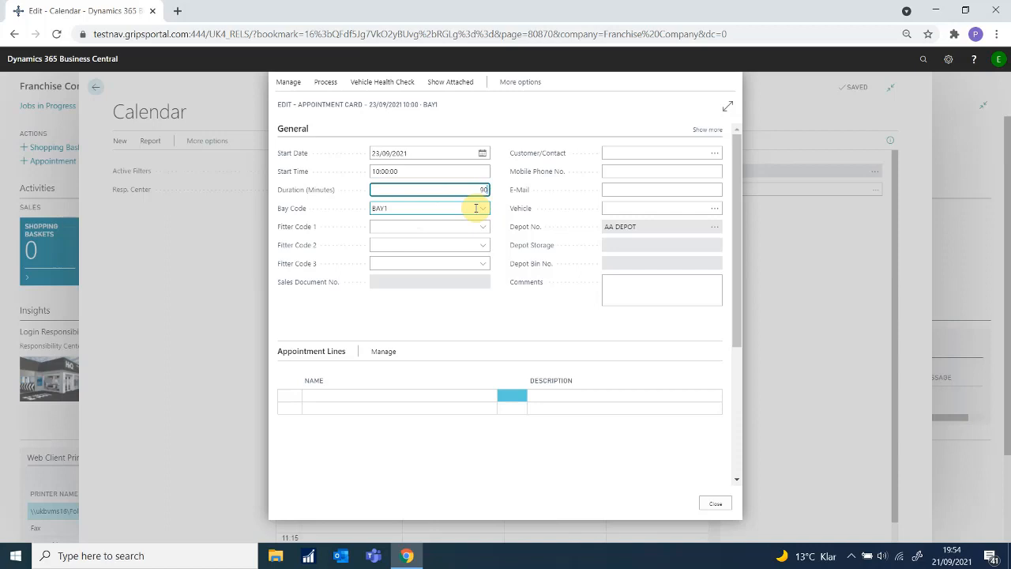
left_click(482, 227)
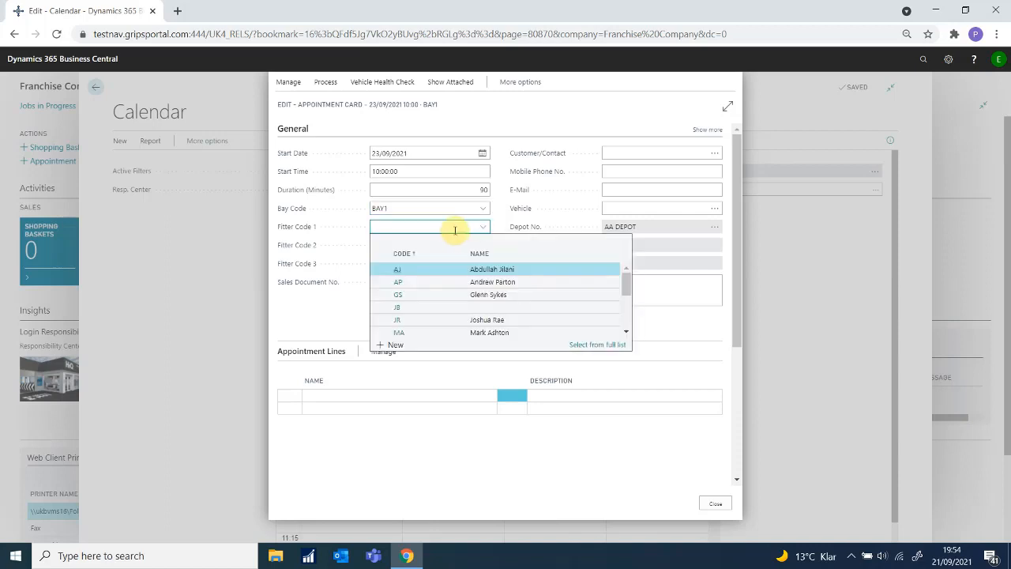
left_click(410, 271)
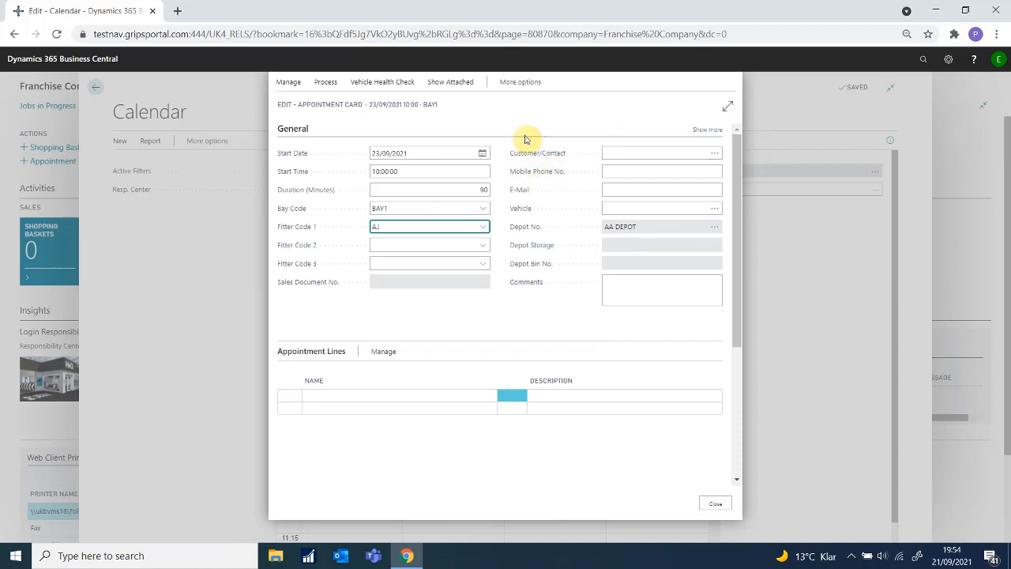
left_click(327, 83)
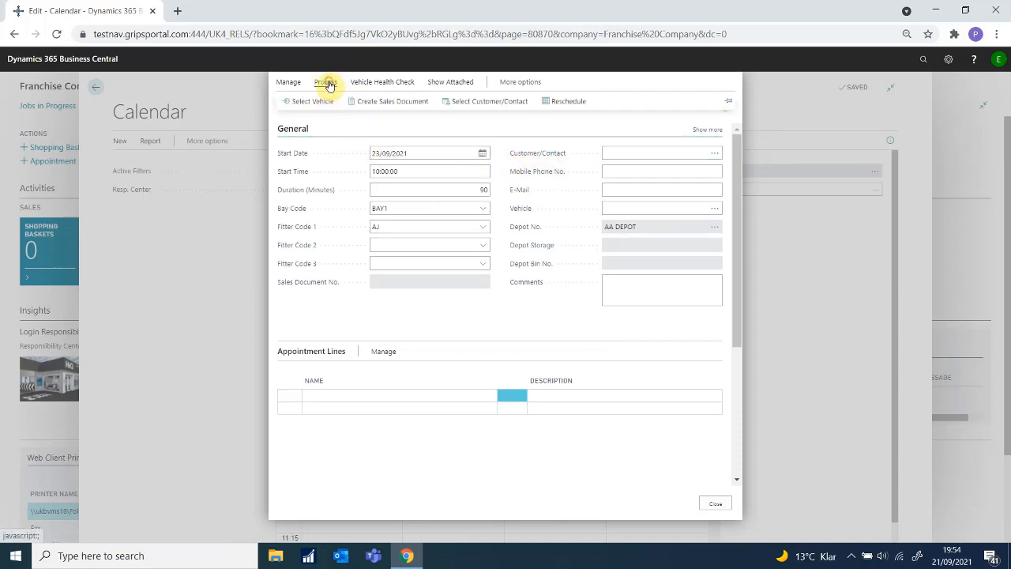
left_click(458, 106)
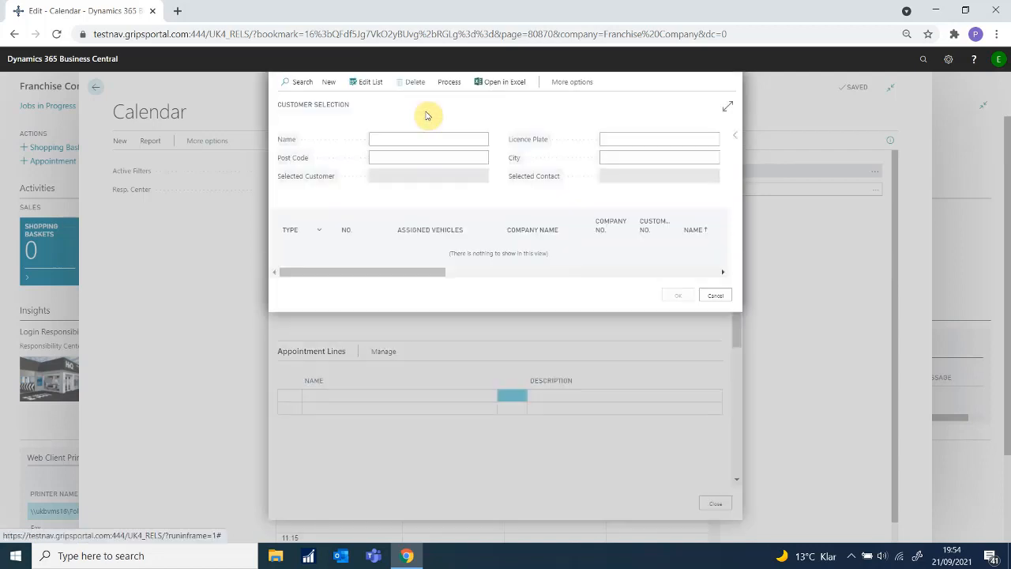
Step: Create a new MR contact with first name, surname and post code, then look up addresses
left_click(436, 155)
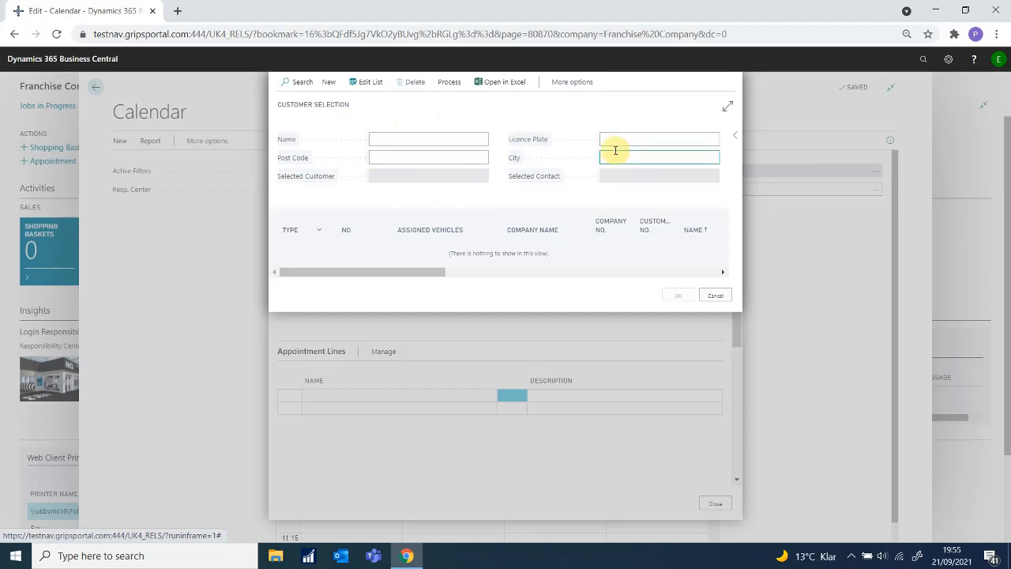
left_click(327, 82)
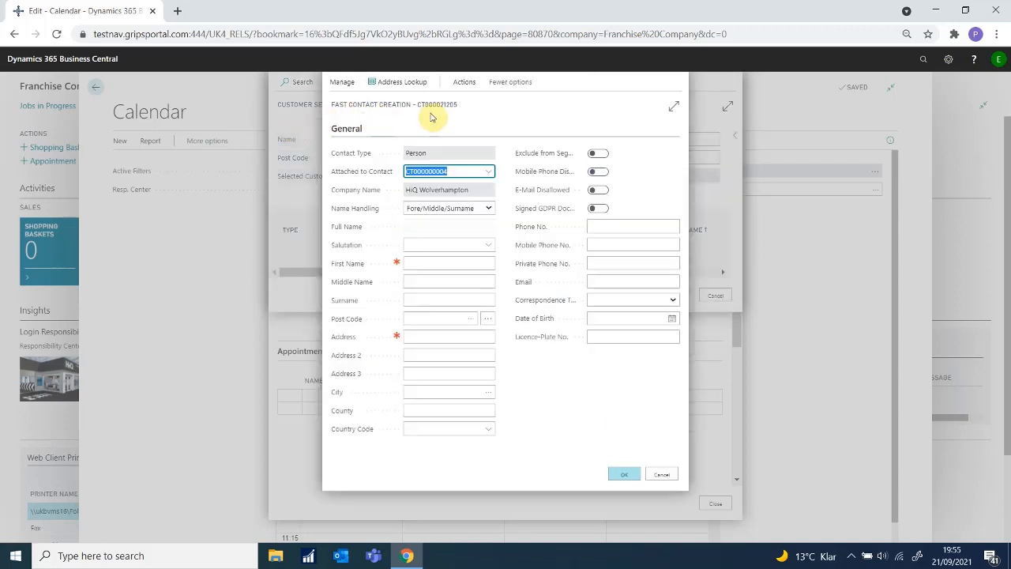
left_click(483, 245)
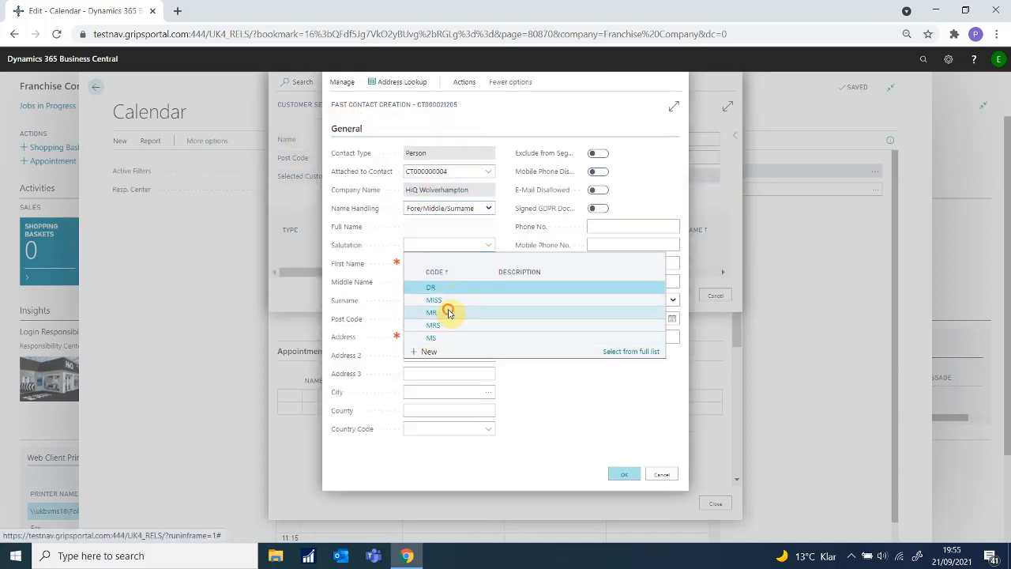
left_click(447, 313)
left_click(447, 263)
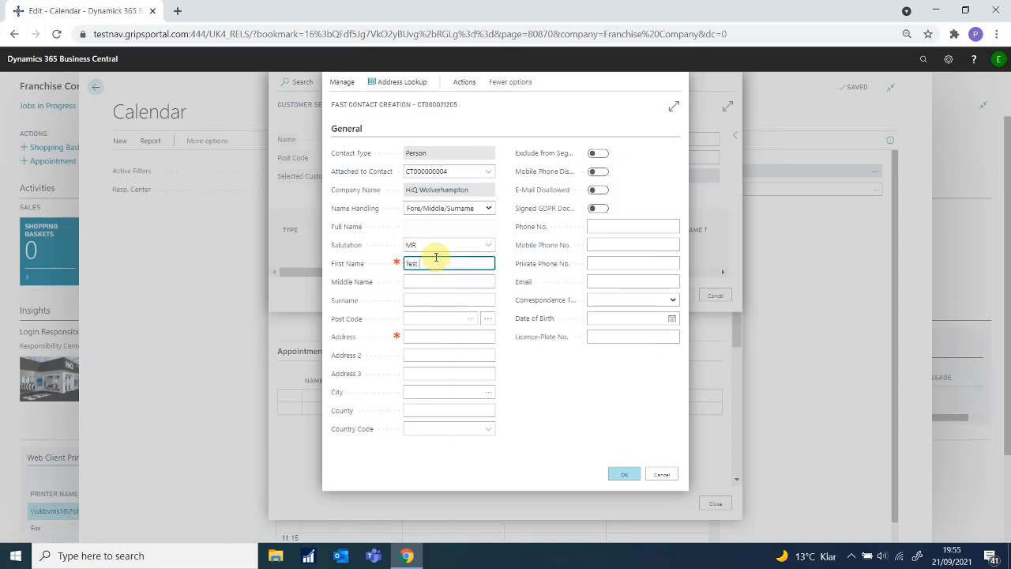
left_click(438, 301)
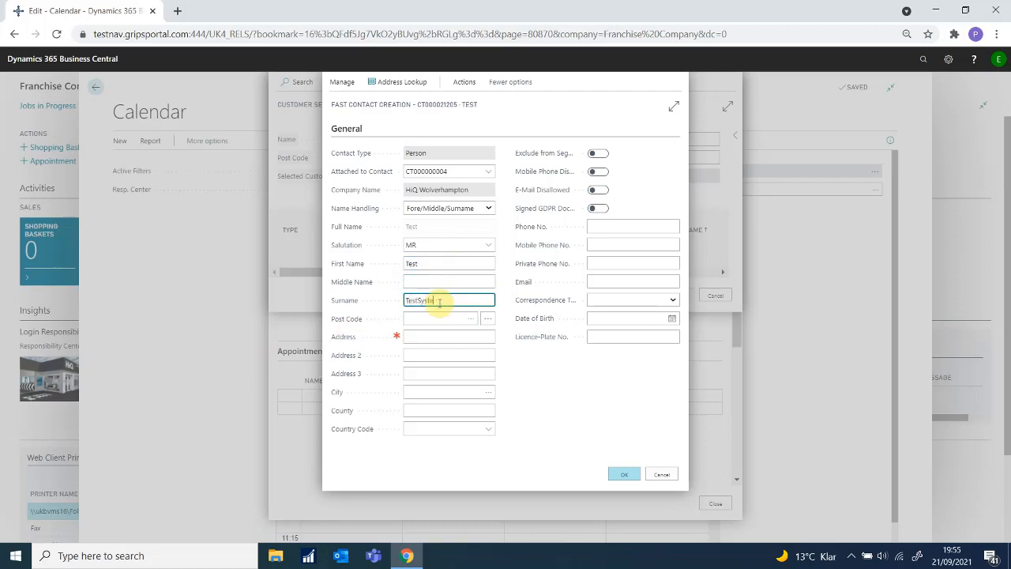
left_click(432, 318)
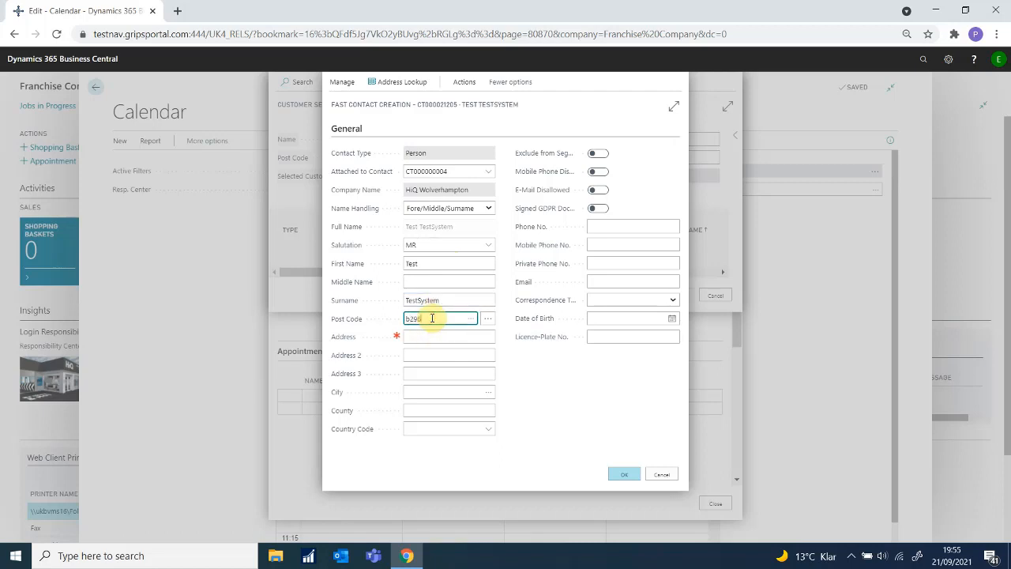
left_click(488, 318)
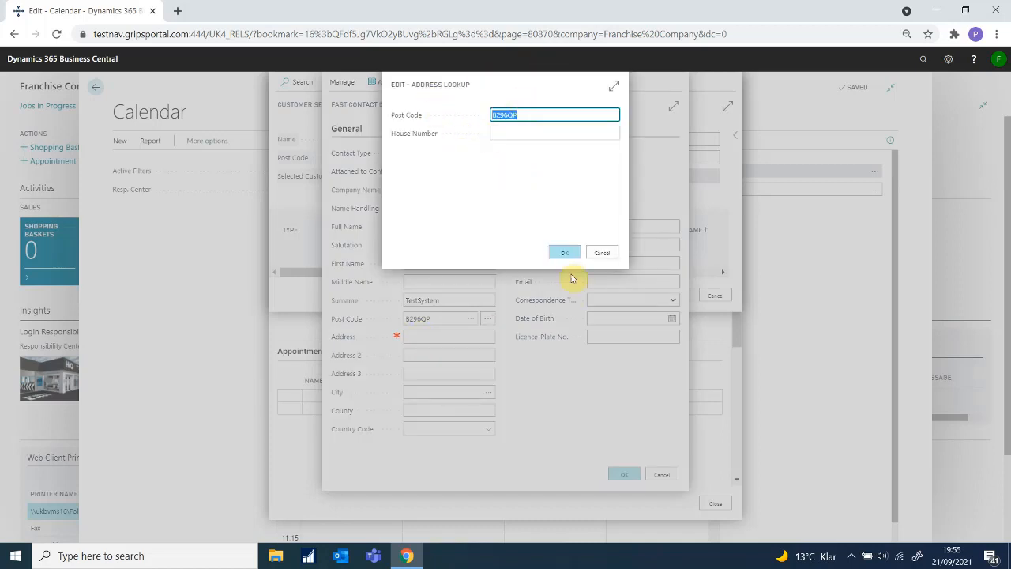
Step: Fill the contact's street address from the post code lookup list
left_click(561, 254)
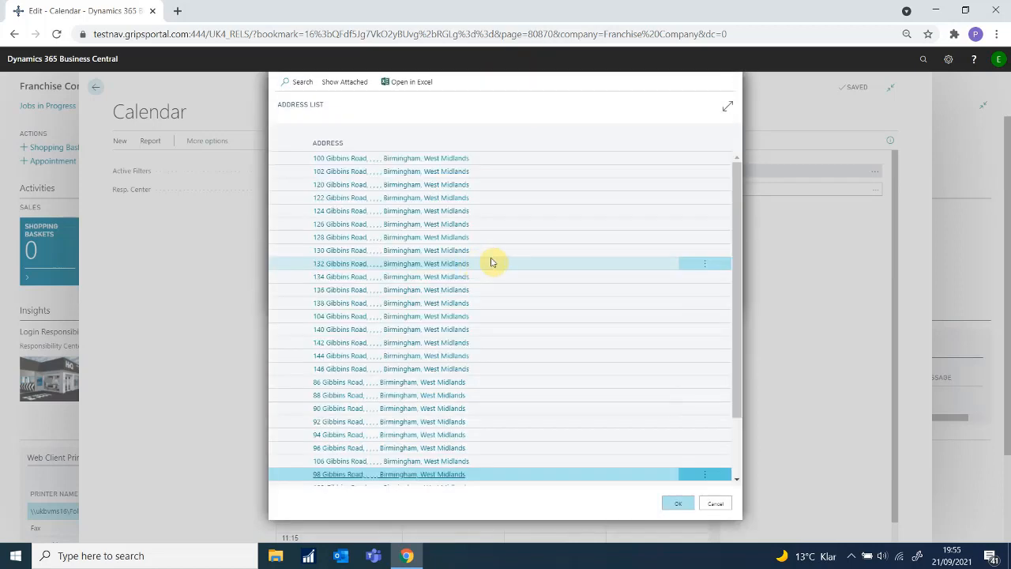
left_click(474, 330)
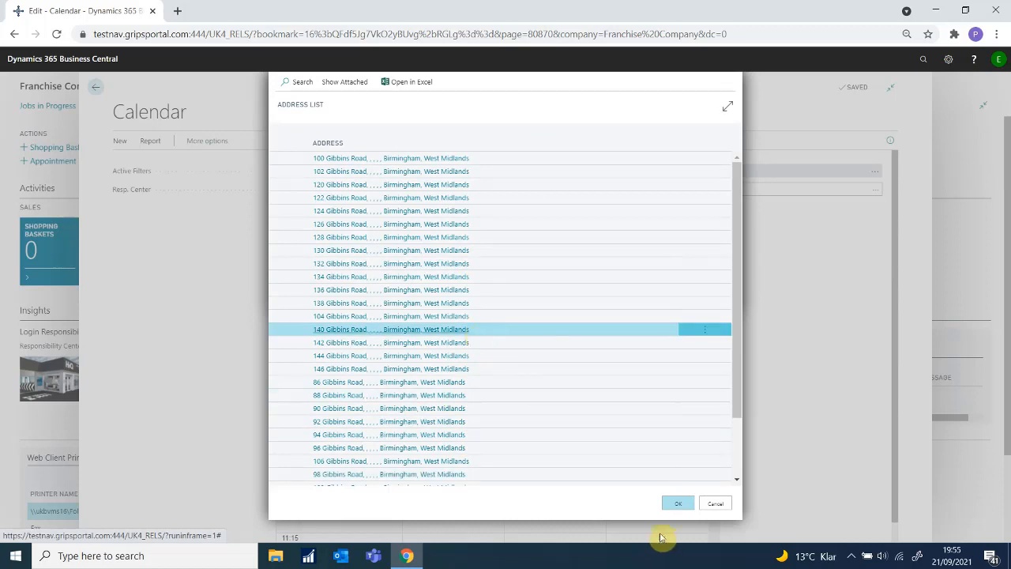
left_click(672, 506)
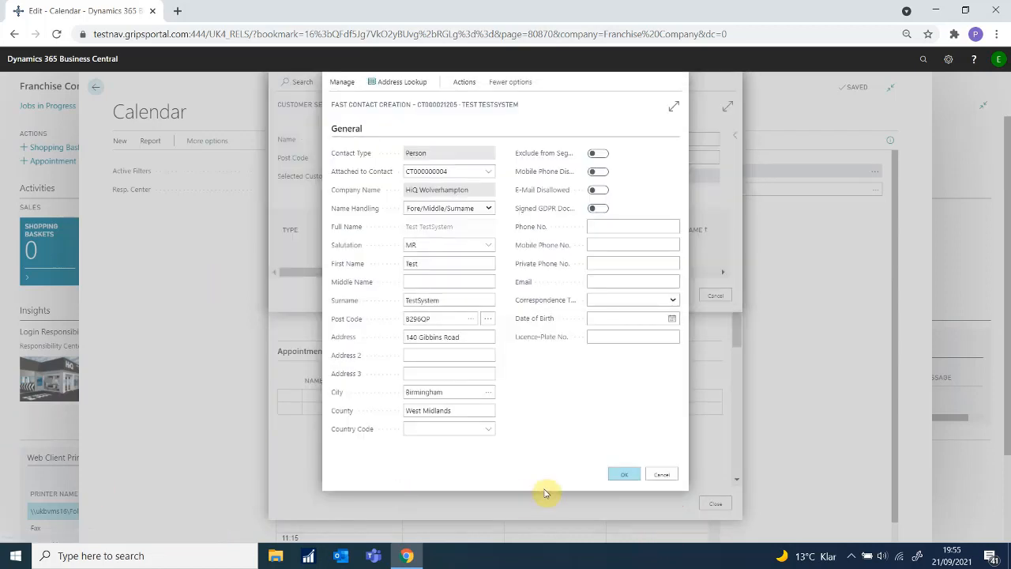
Step: Mark the GDPR document signed, add the mobile number and licence plate, and save the contact
left_click(613, 224)
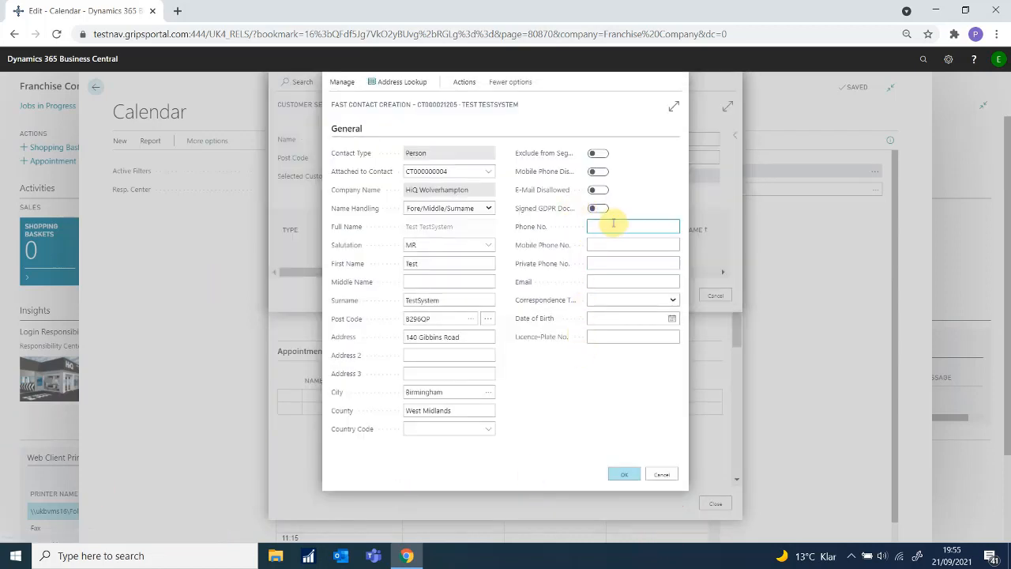
left_click(596, 210)
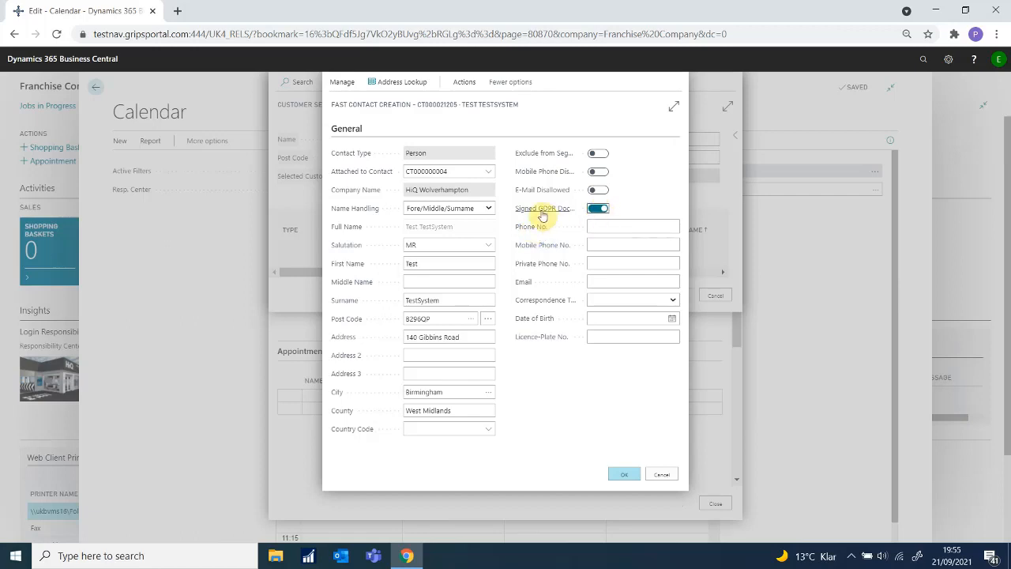
left_click(440, 412)
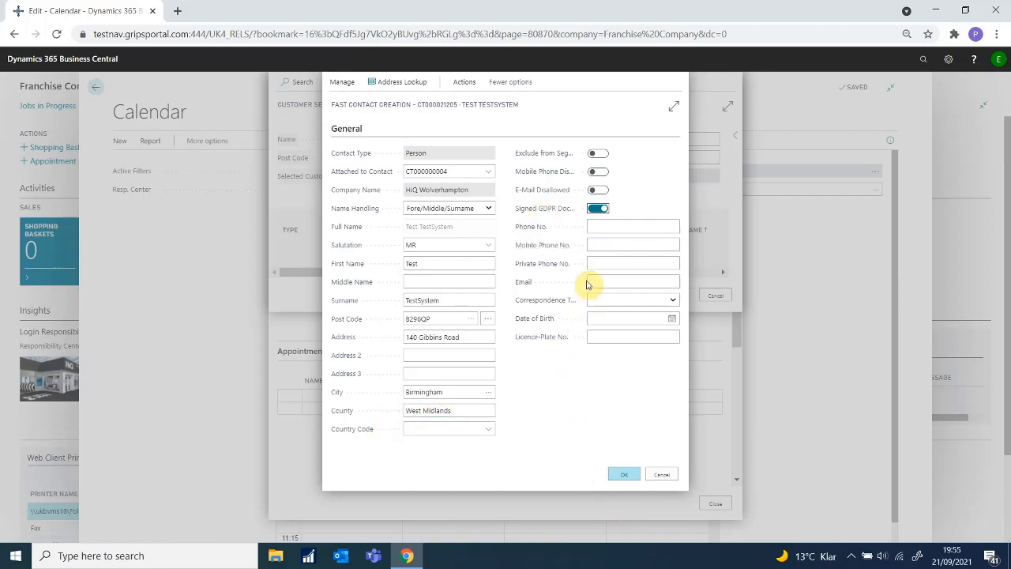
left_click(609, 240)
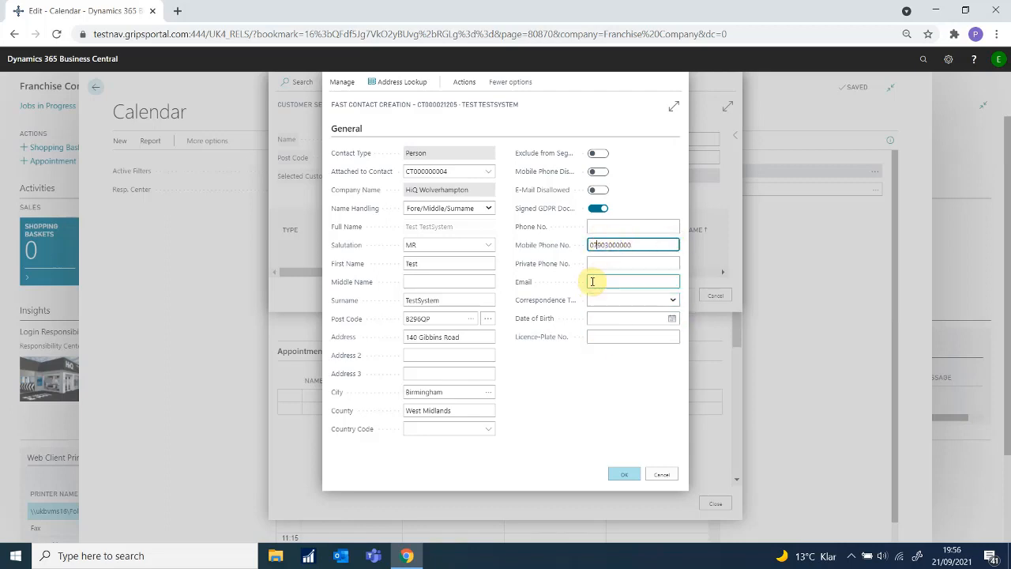
left_click(633, 335)
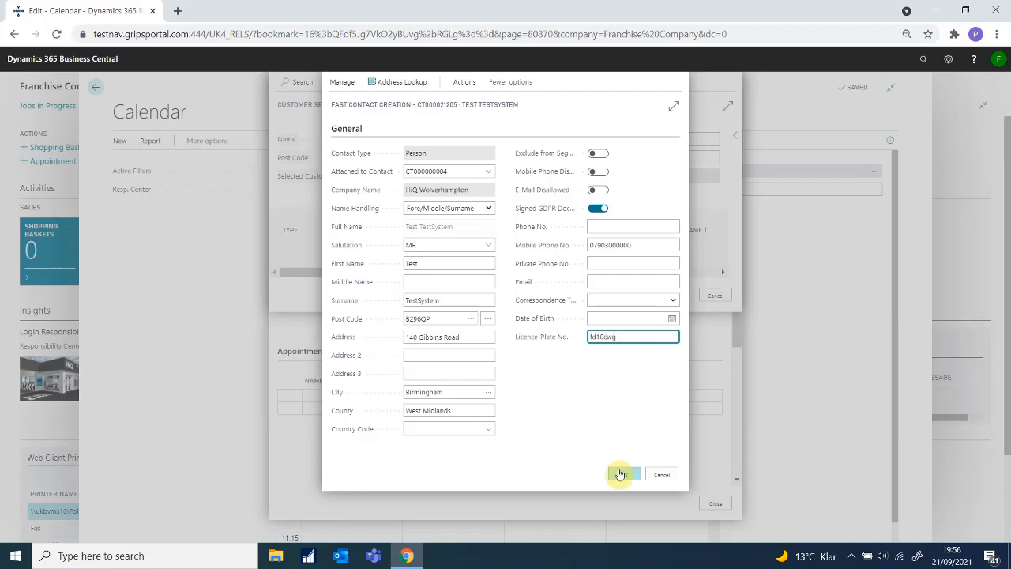
left_click(621, 472)
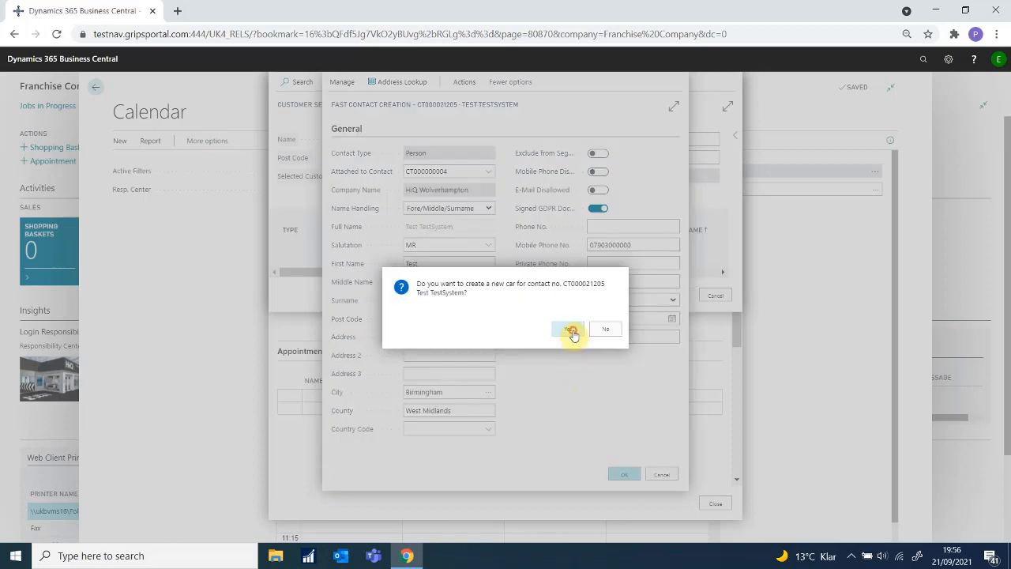
left_click(569, 330)
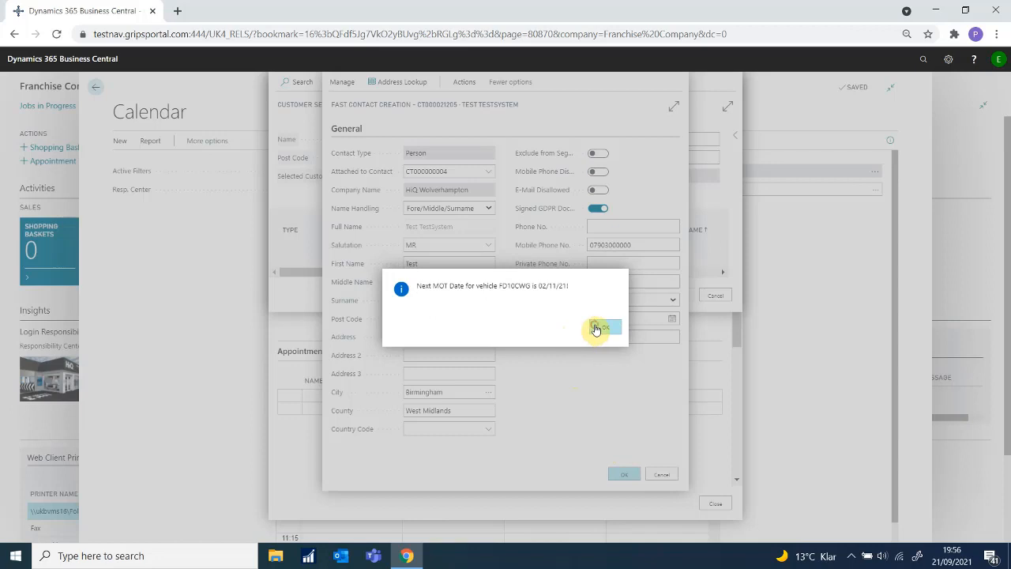
left_click(598, 328)
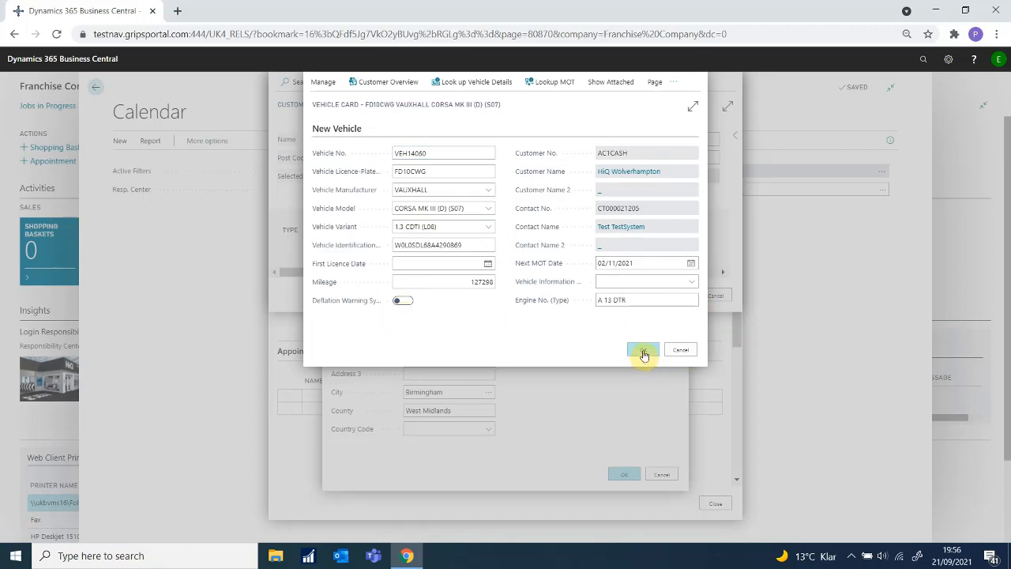
left_click(644, 352)
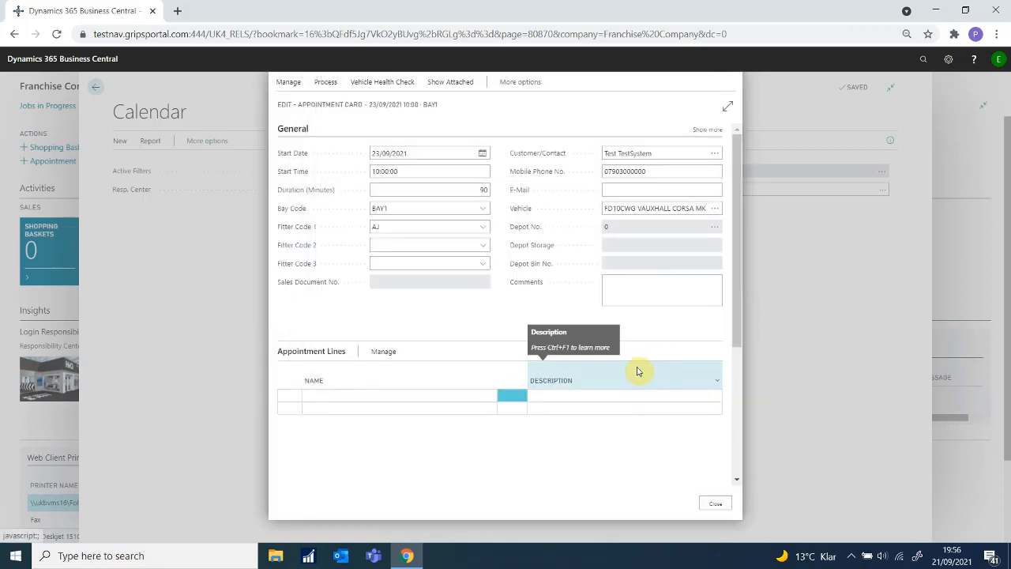
Step: Close the appointment card and reopen the 23/09/2021 10:00–11:30 booking from the workshop calendar
left_click(716, 506)
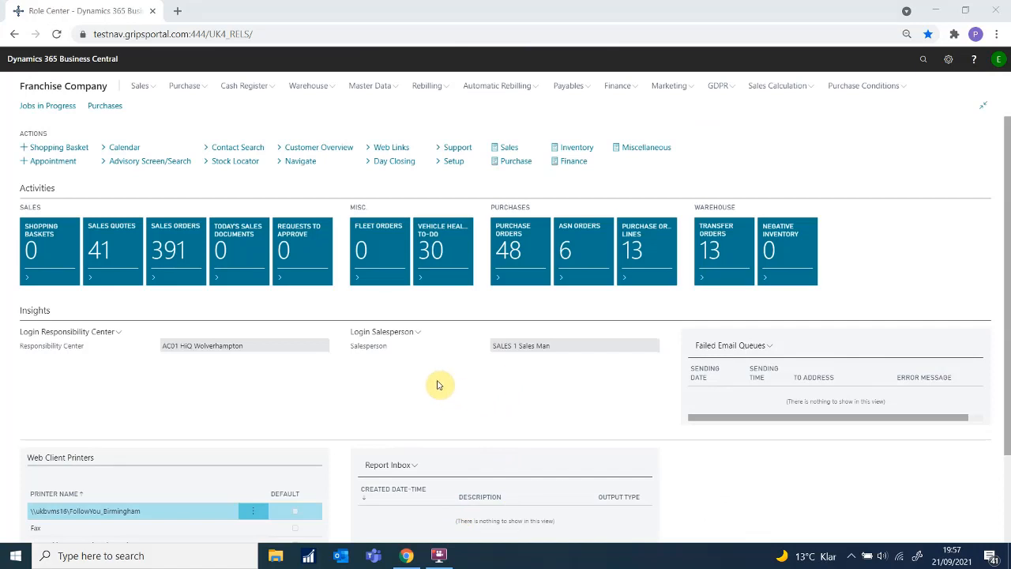
left_click(134, 150)
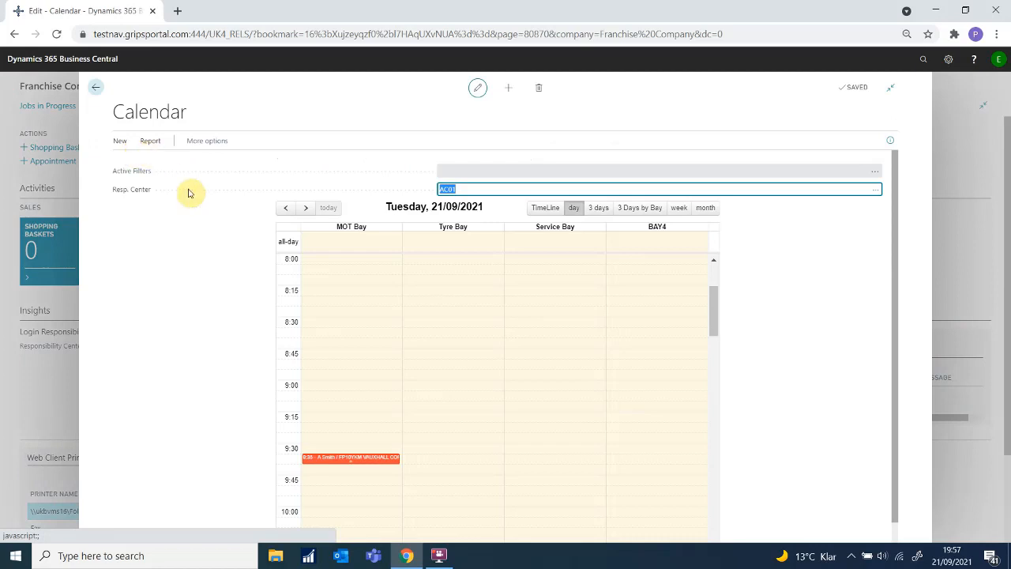
left_click(306, 207)
left_click(306, 209)
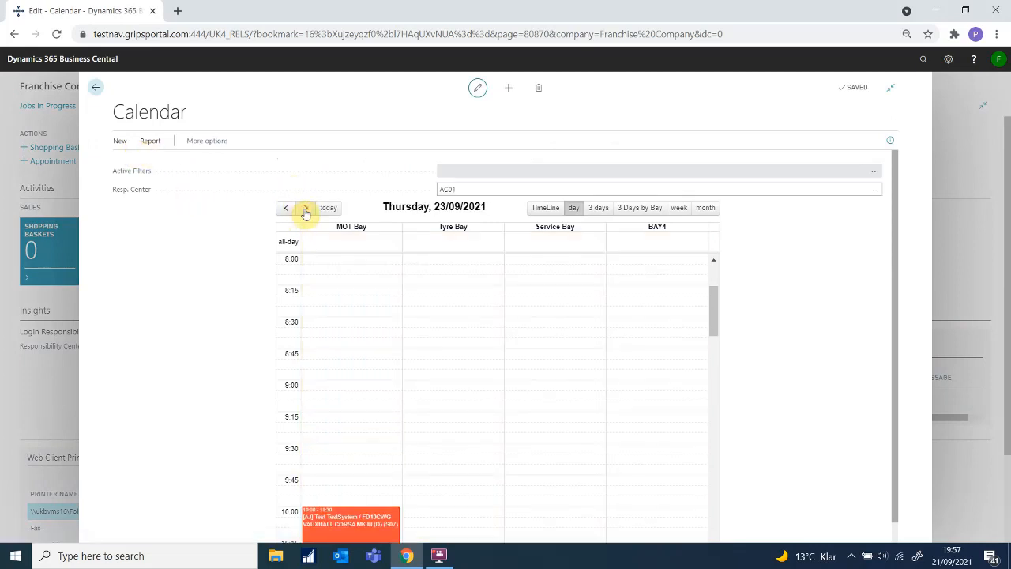
scroll(334, 339, "down", 3)
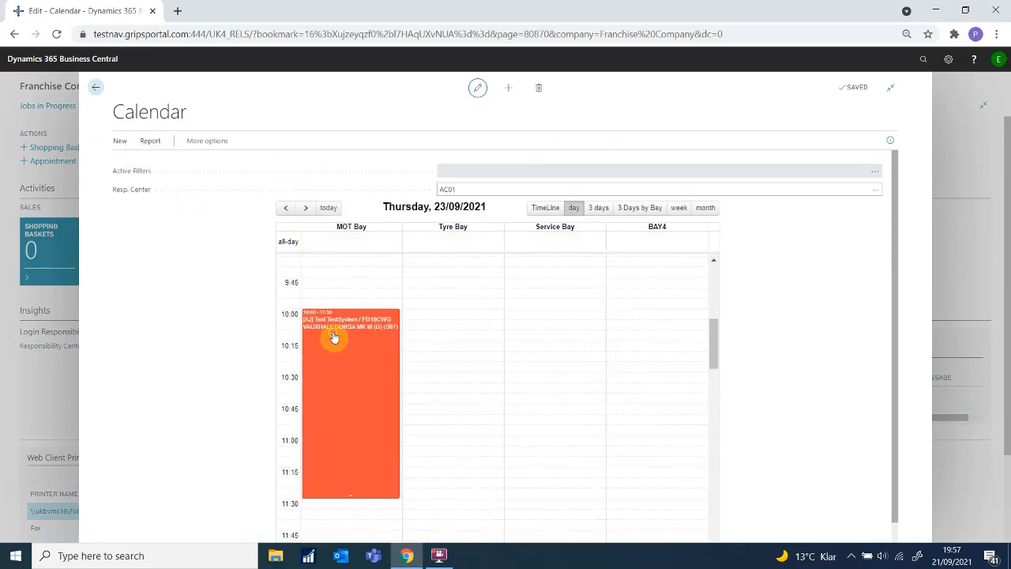
left_click(334, 339)
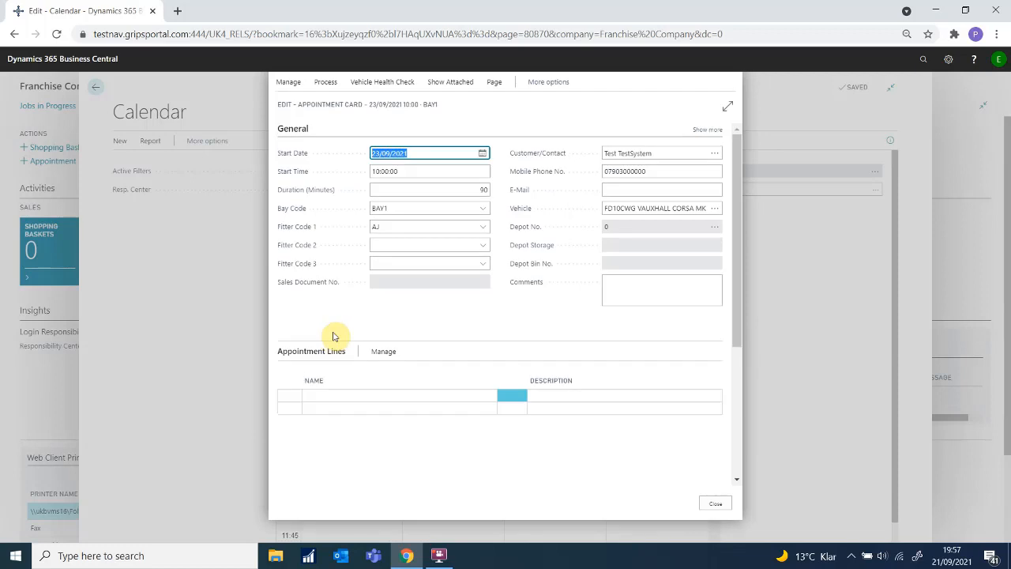
Step: Create a Basket sales document from the appointment and dismiss the next MOT date message
left_click(336, 85)
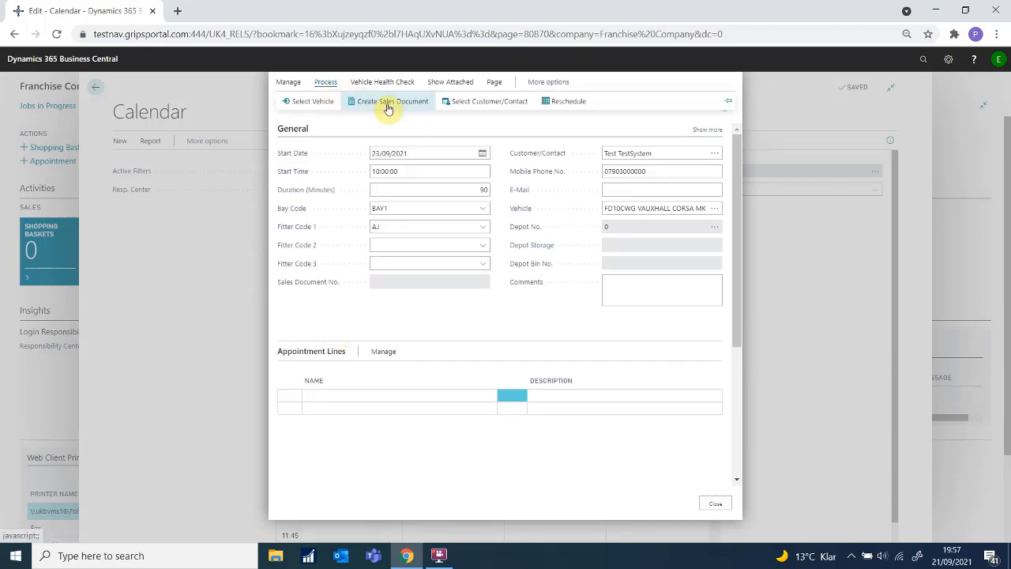
left_click(388, 108)
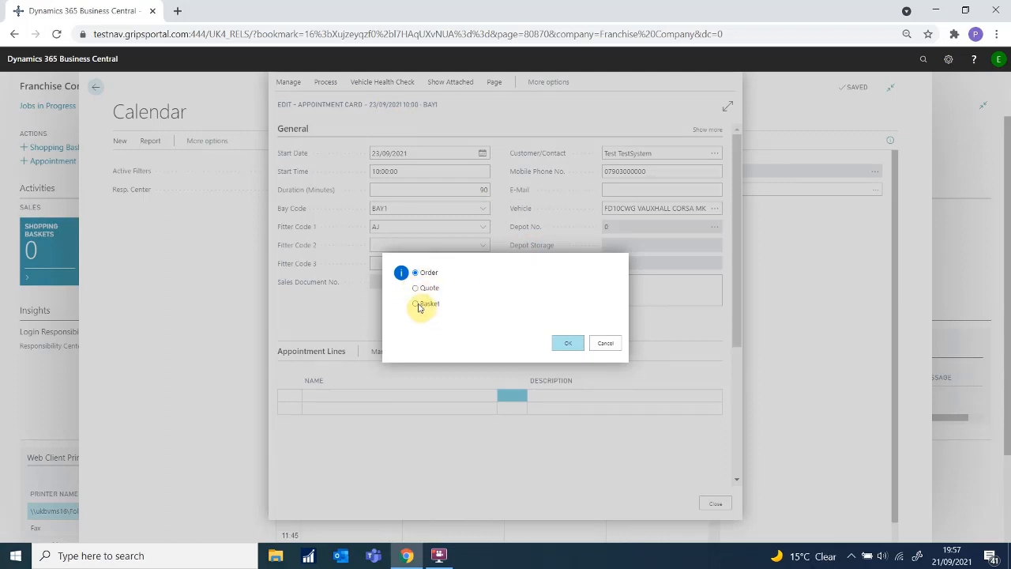
left_click(565, 344)
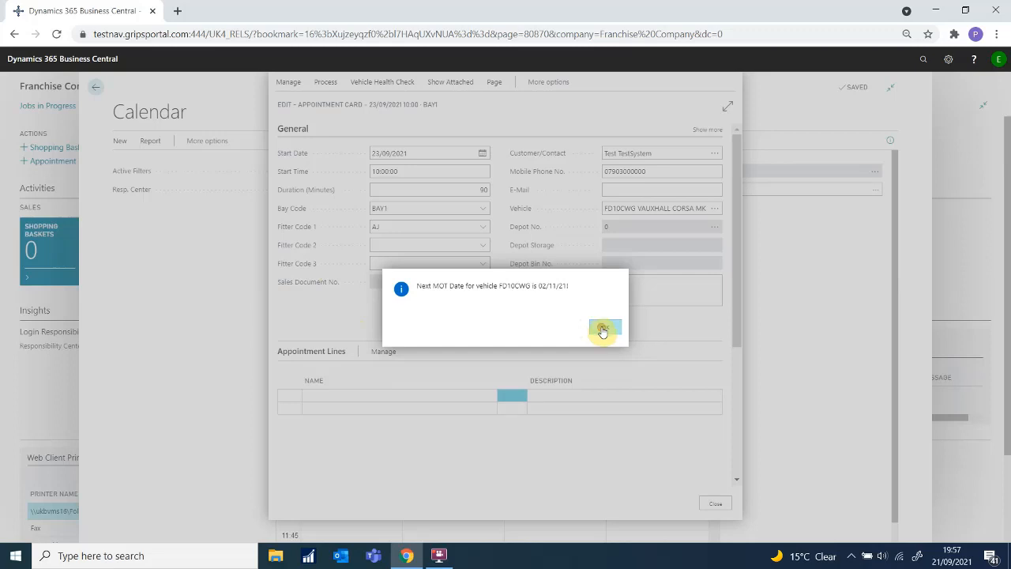
left_click(603, 329)
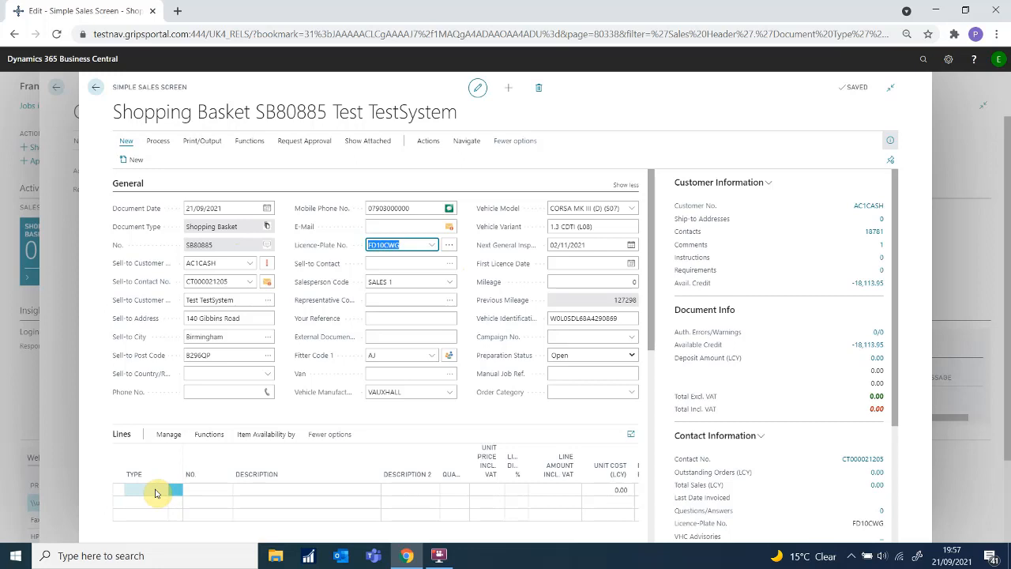
Step: Add an Item line to basket SB80885 and search for tyre size 2055516
left_click(161, 493)
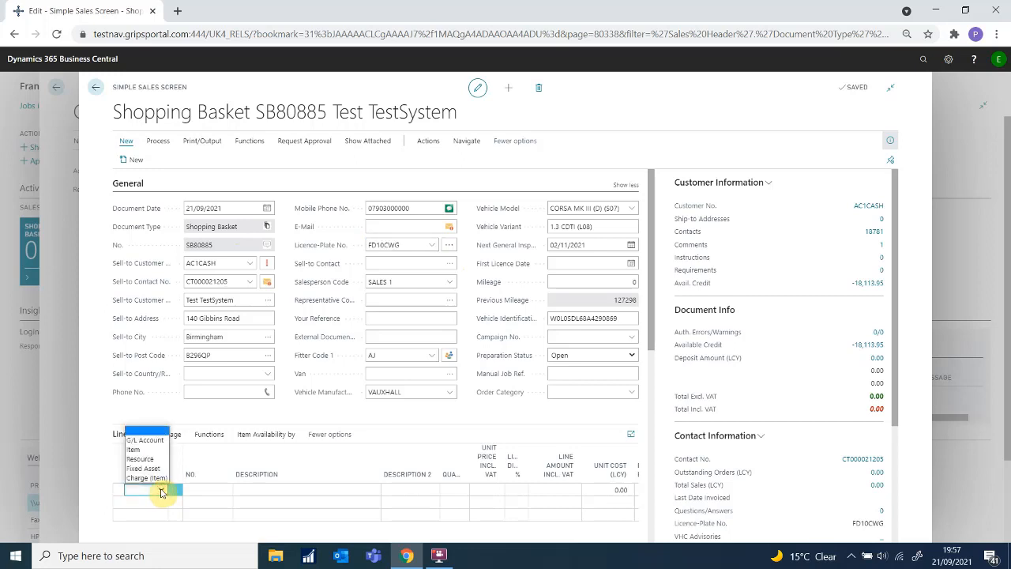
left_click(155, 450)
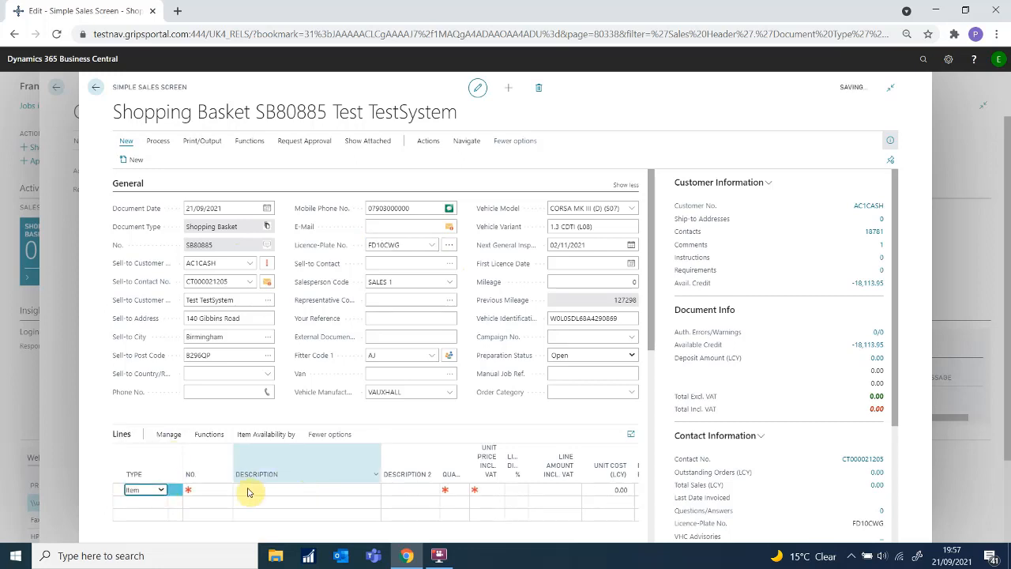
left_click(218, 486)
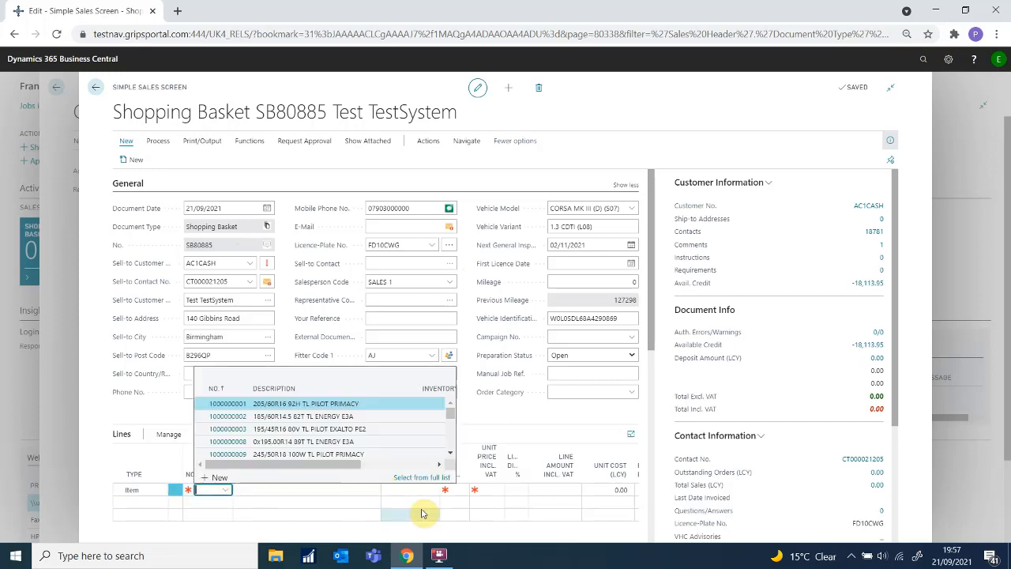
type("20555")
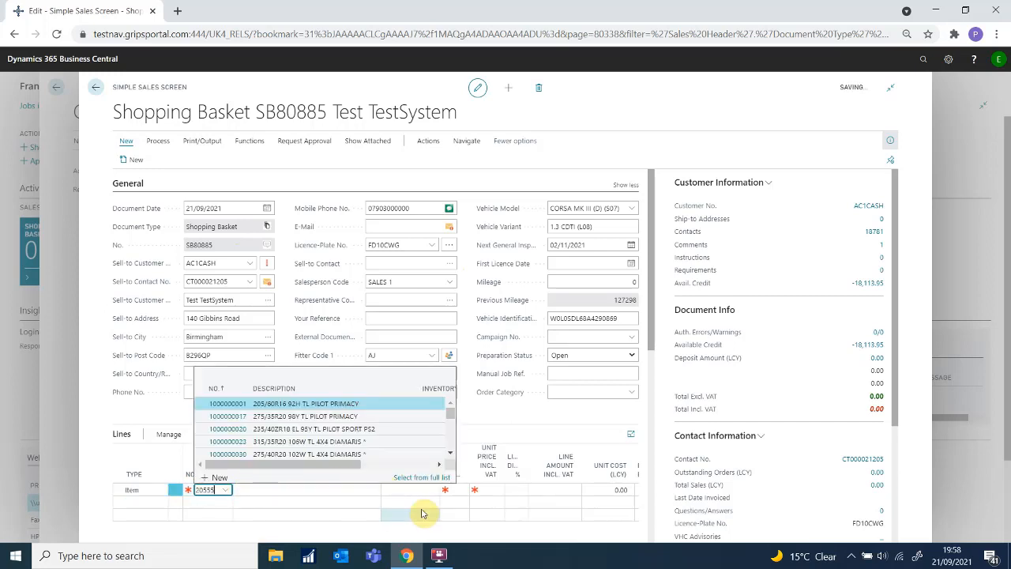
type("16")
key("Tab")
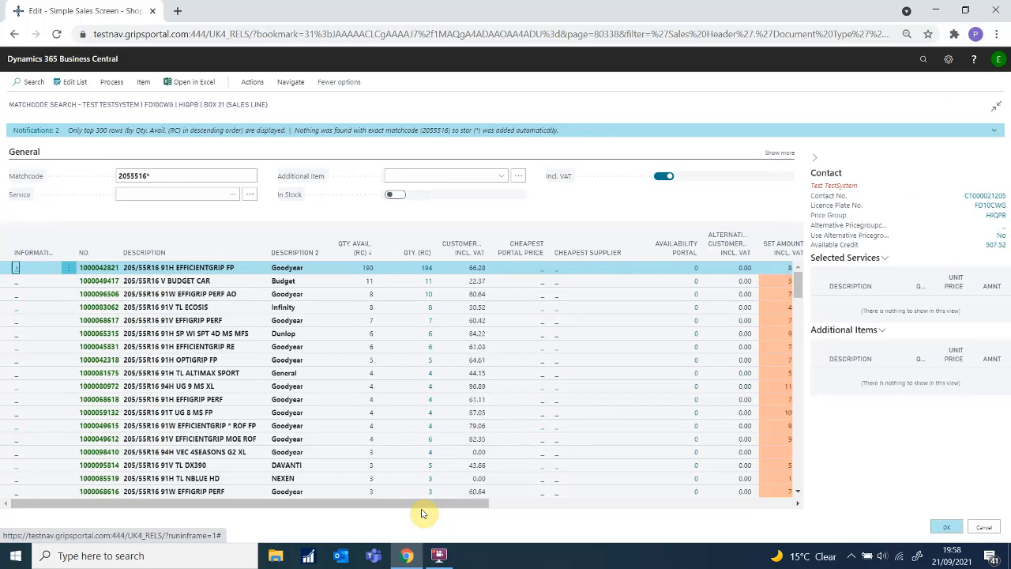
scroll(445, 366, "down", 5)
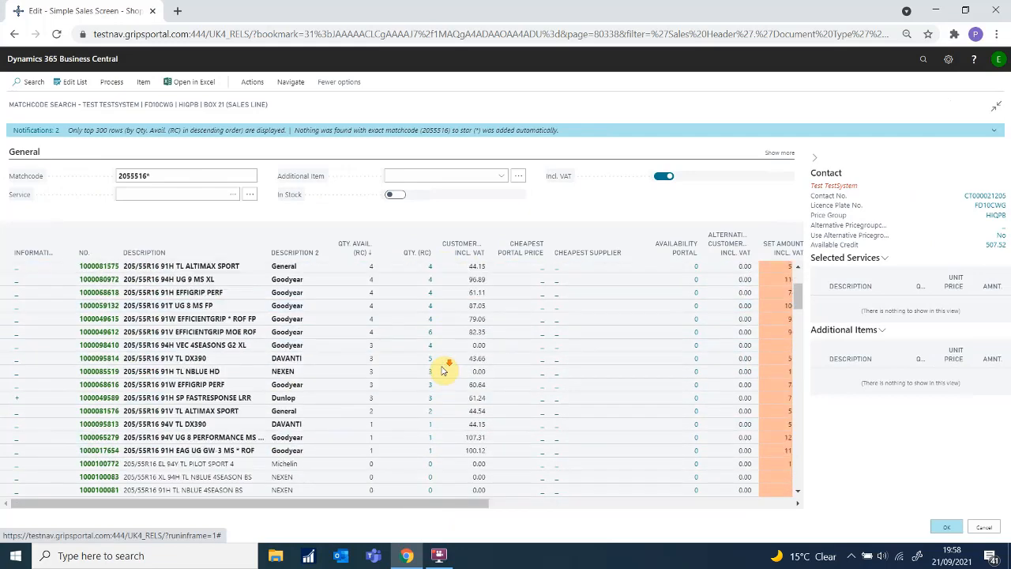
scroll(445, 372, "down", 3)
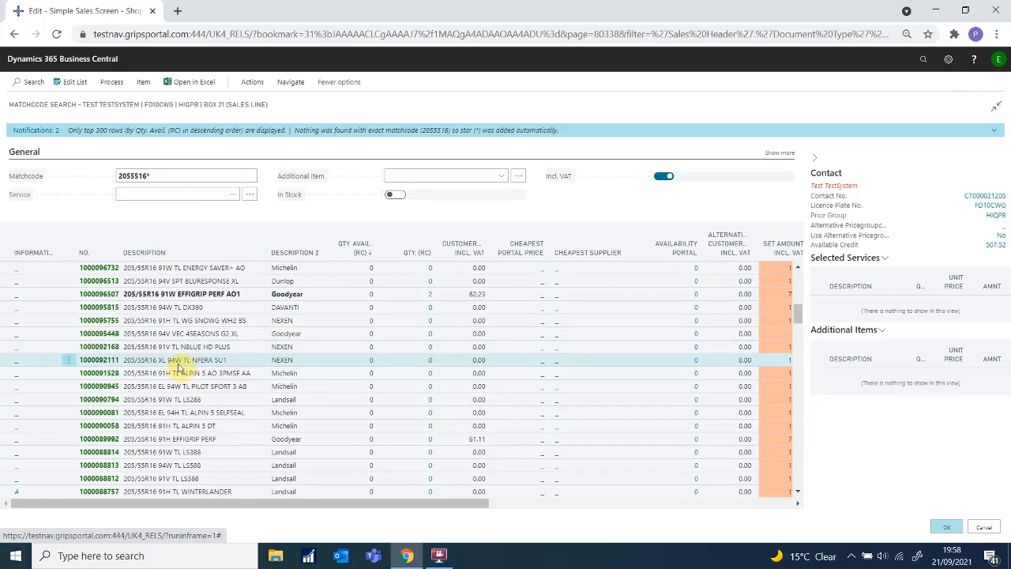
left_click(70, 376)
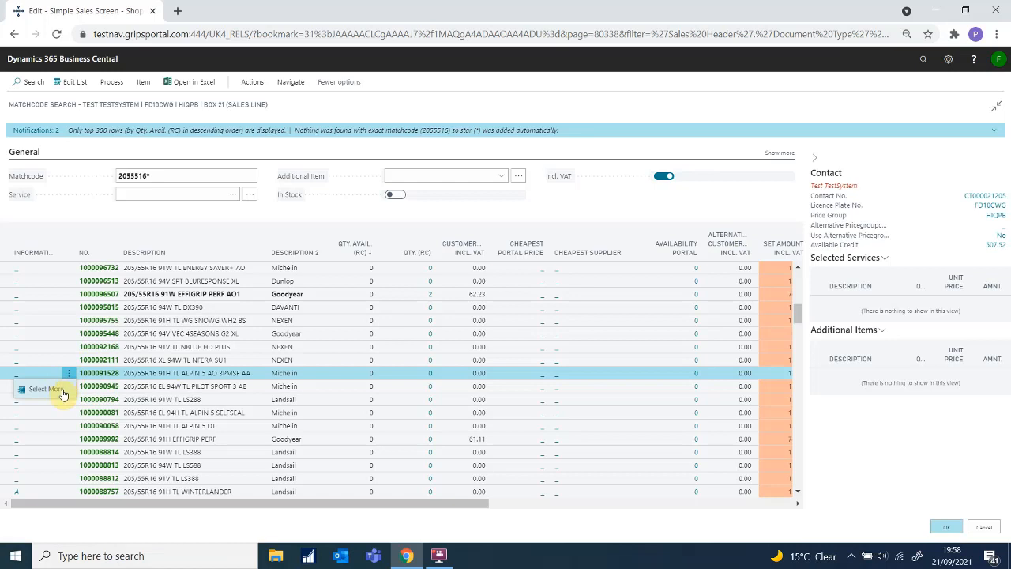
left_click(63, 393)
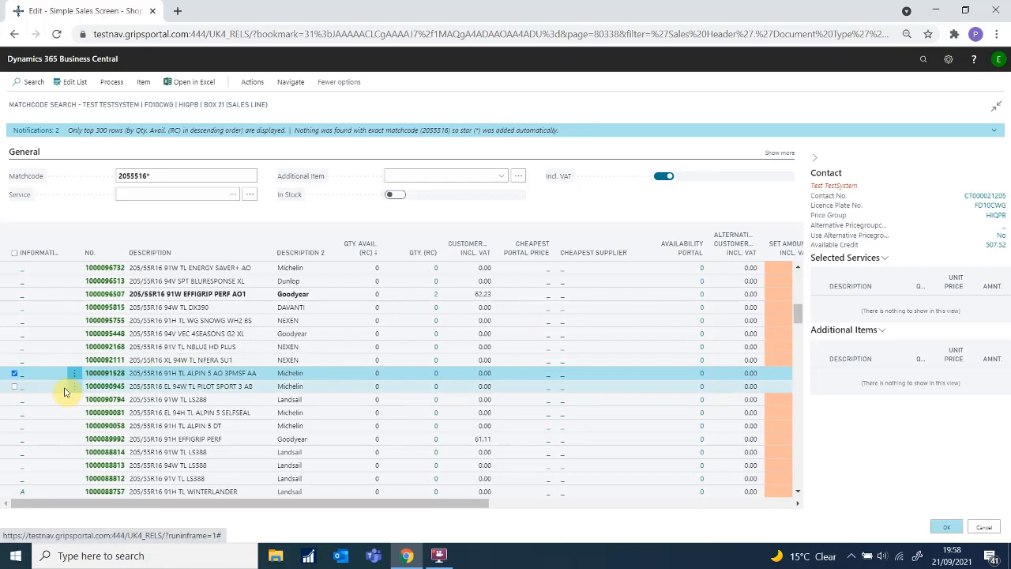
left_click(13, 399)
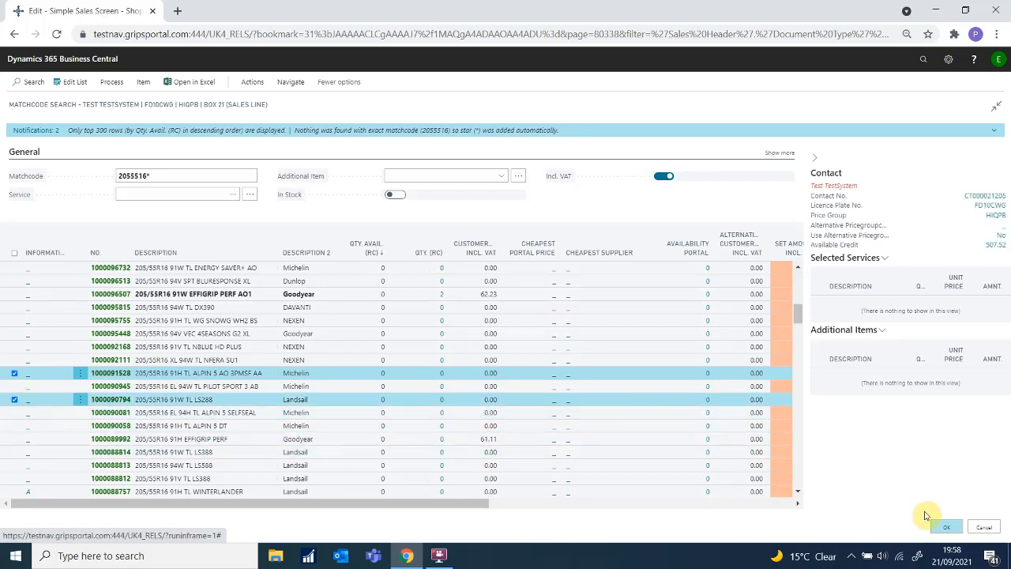
left_click(949, 528)
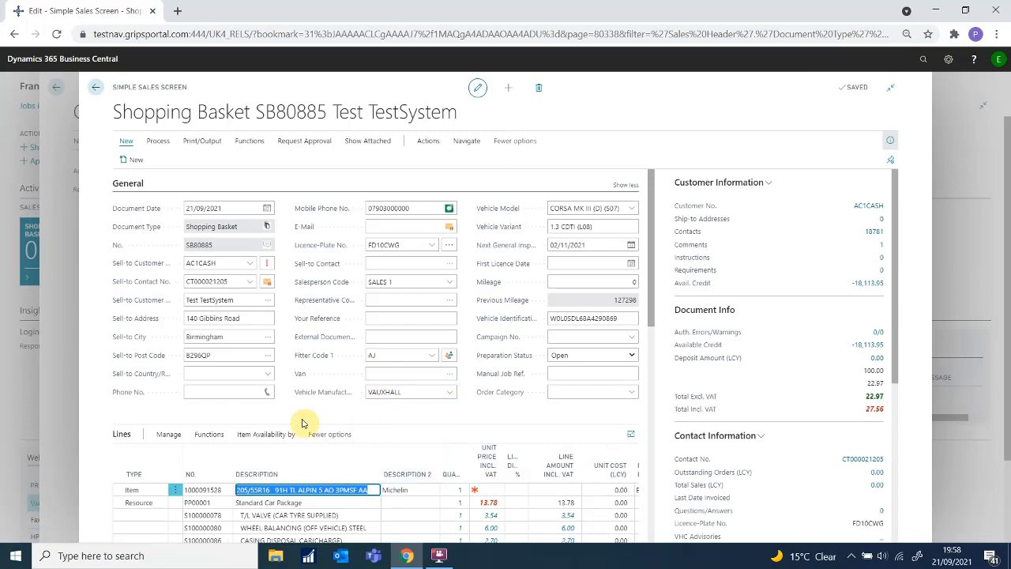
Step: Insert a Resource line below the tyres and add S100000019 MOT CHARGE (ON SITE)
scroll(311, 422, "down", 1)
scroll(311, 422, "down", 3)
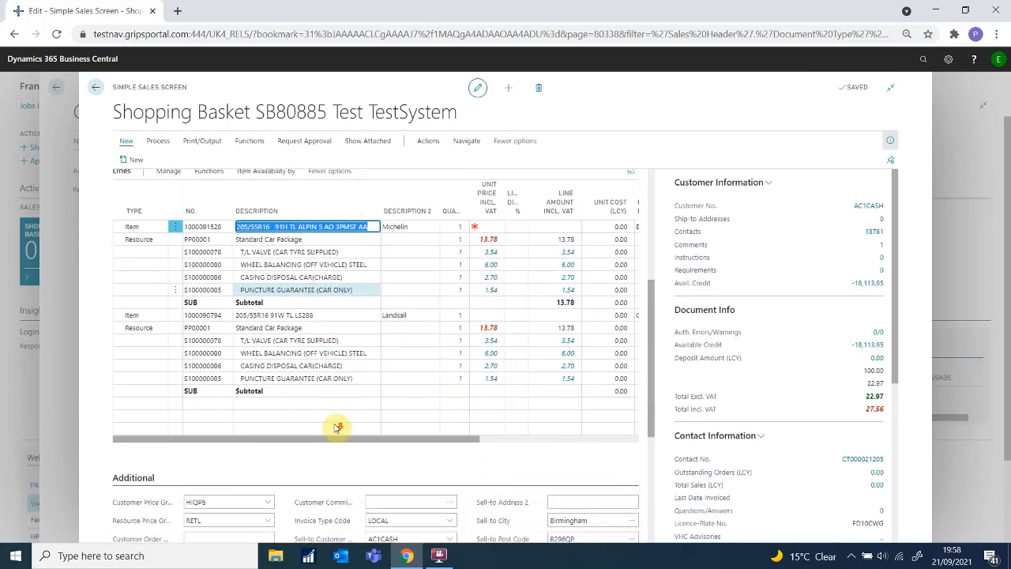
left_click(155, 406)
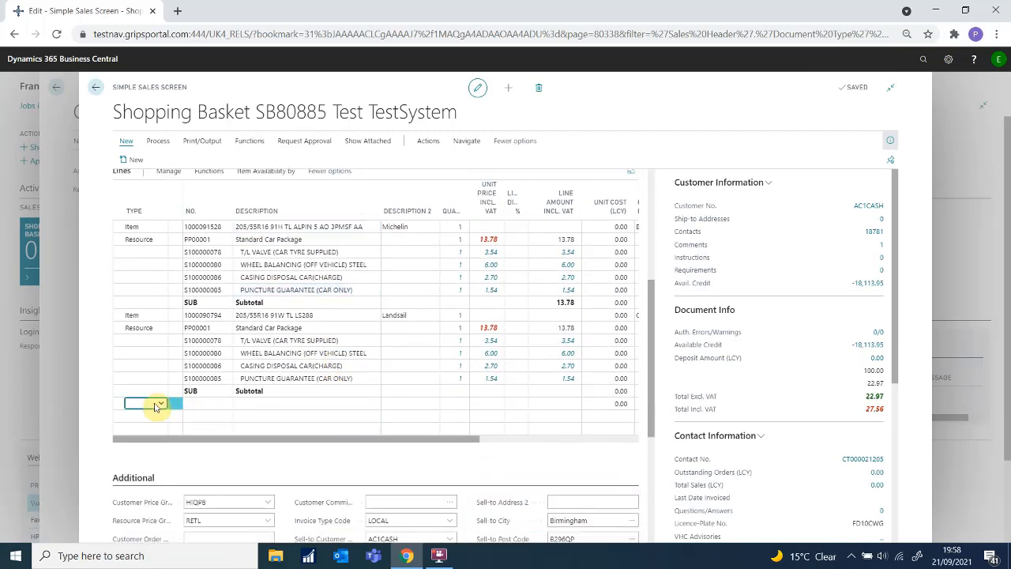
left_click(162, 405)
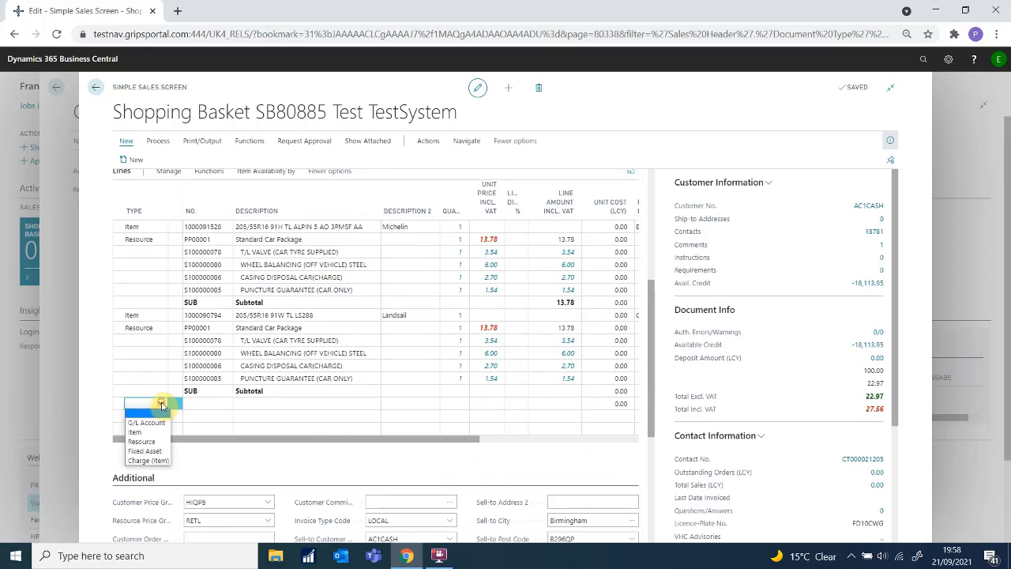
left_click(154, 448)
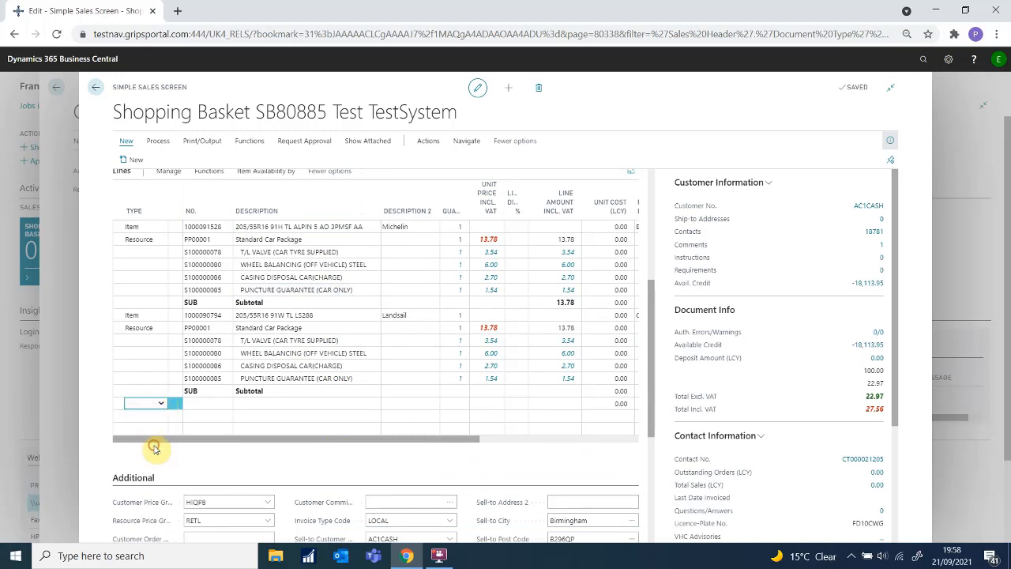
left_click(209, 402)
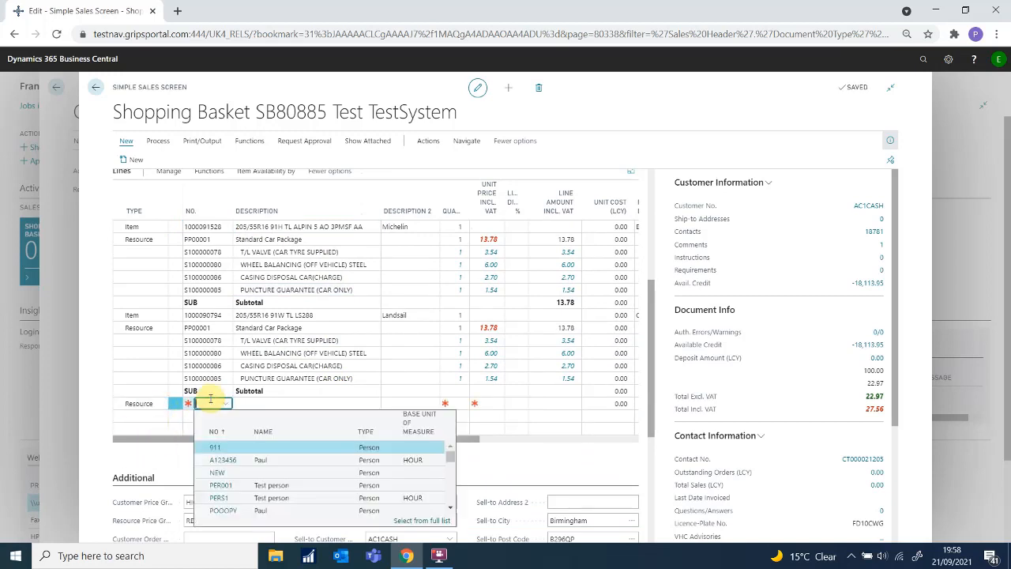
key("Return")
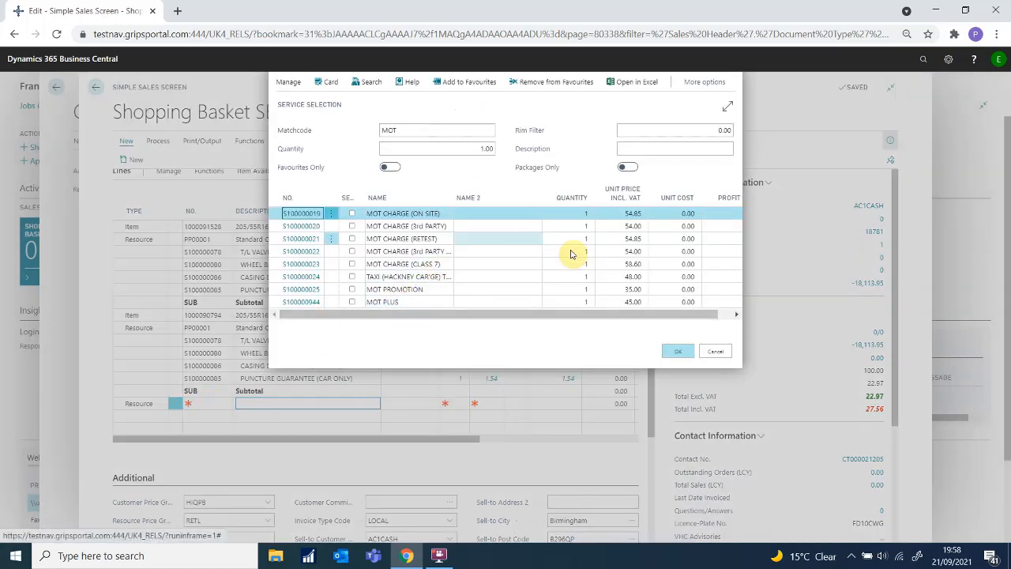
left_click(677, 351)
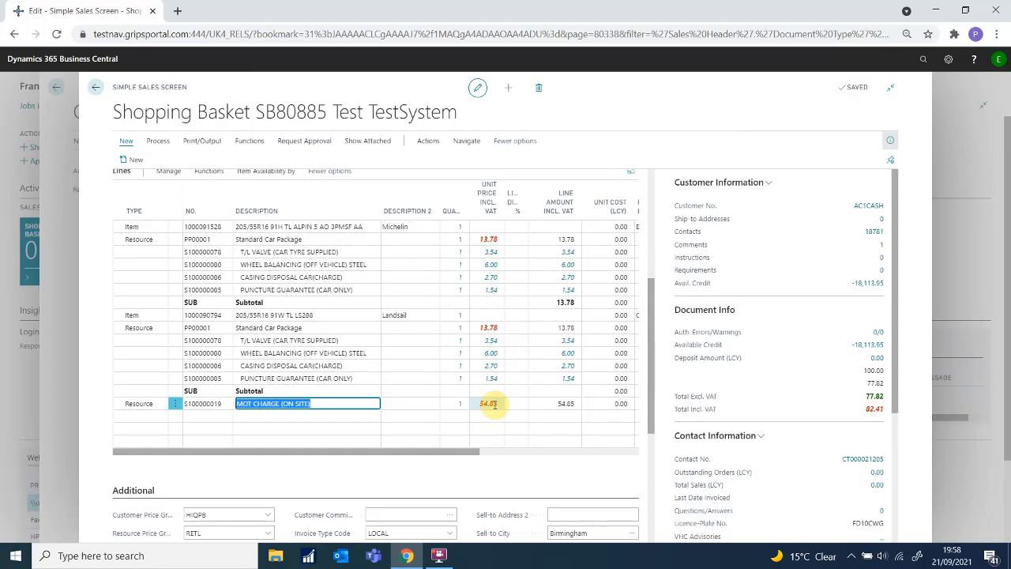
Step: Enter unit prices incl. VAT of 35, 50 and 45 on the MOT, Landsail and Michelin lines
left_click(480, 404)
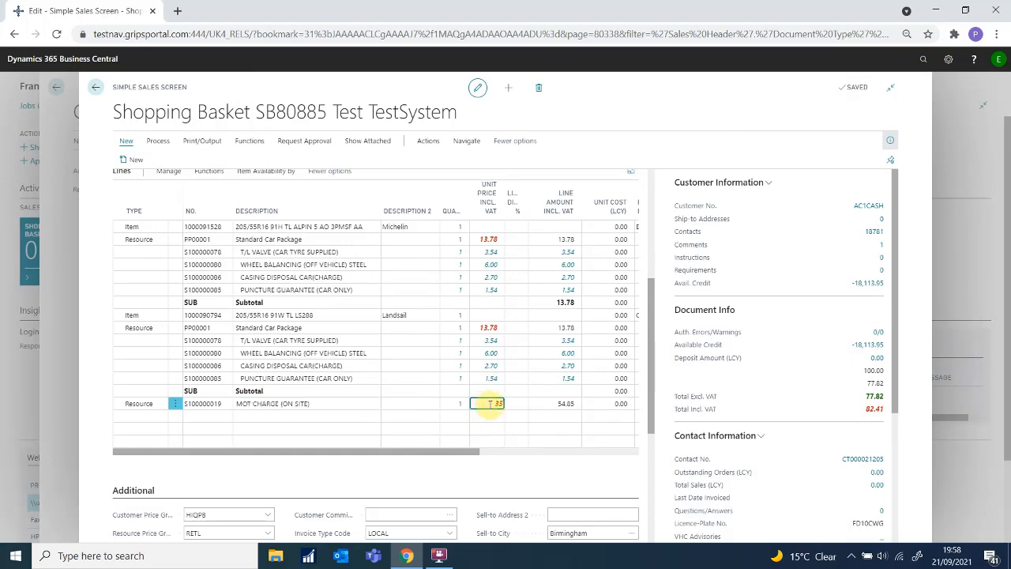
left_click(483, 316)
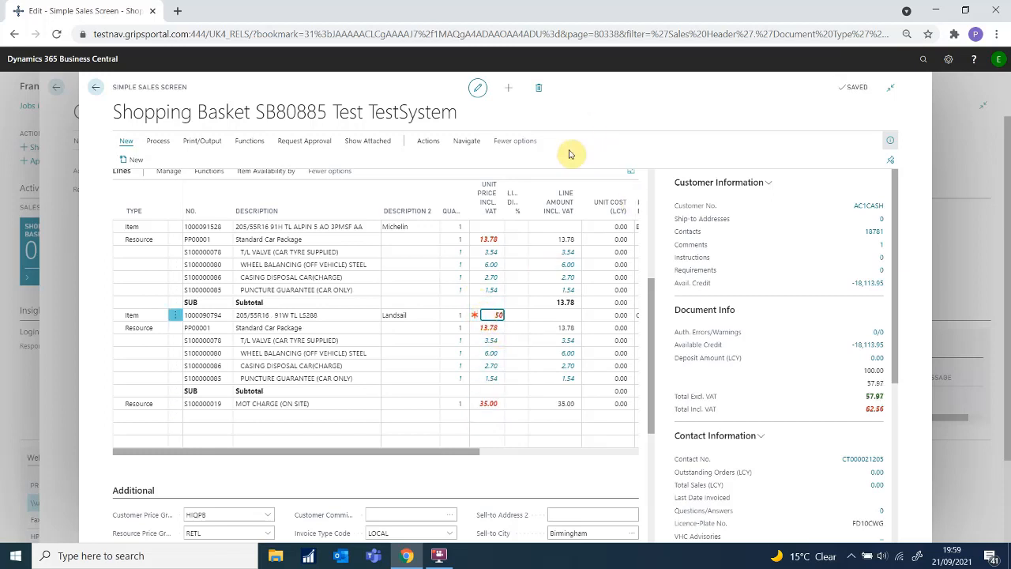
left_click(488, 228)
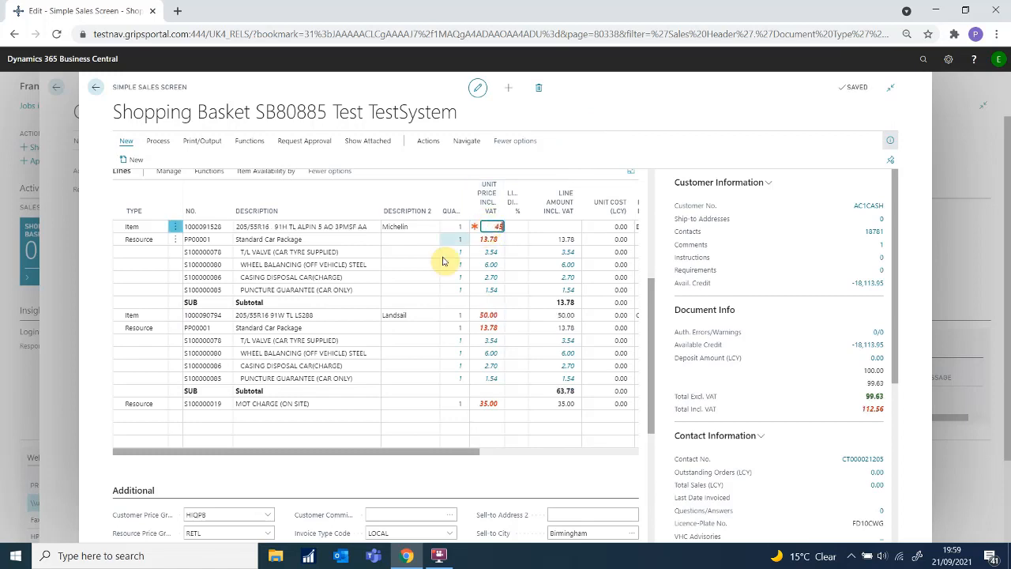
left_click(451, 226)
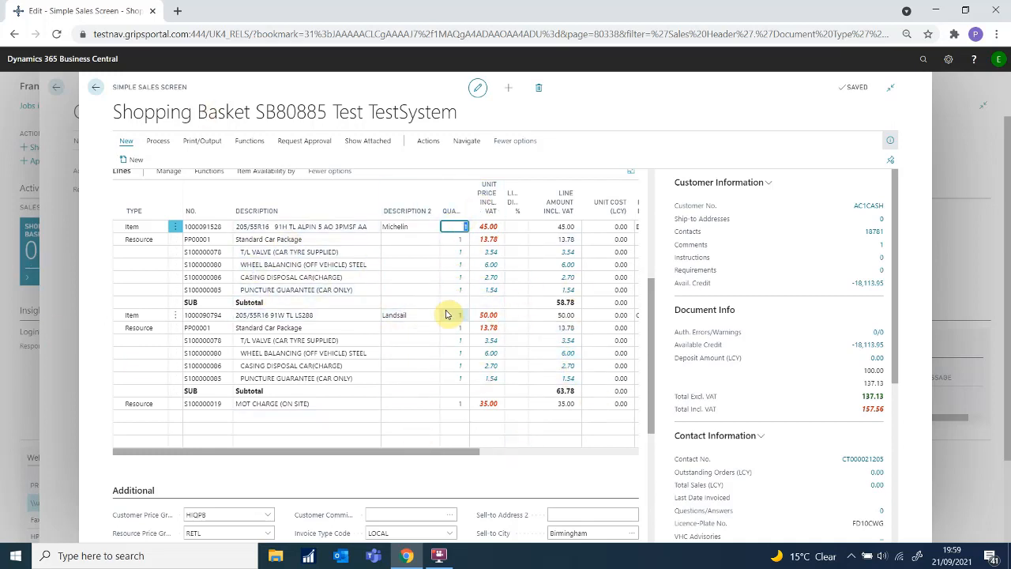
scroll(456, 331, "up", 1)
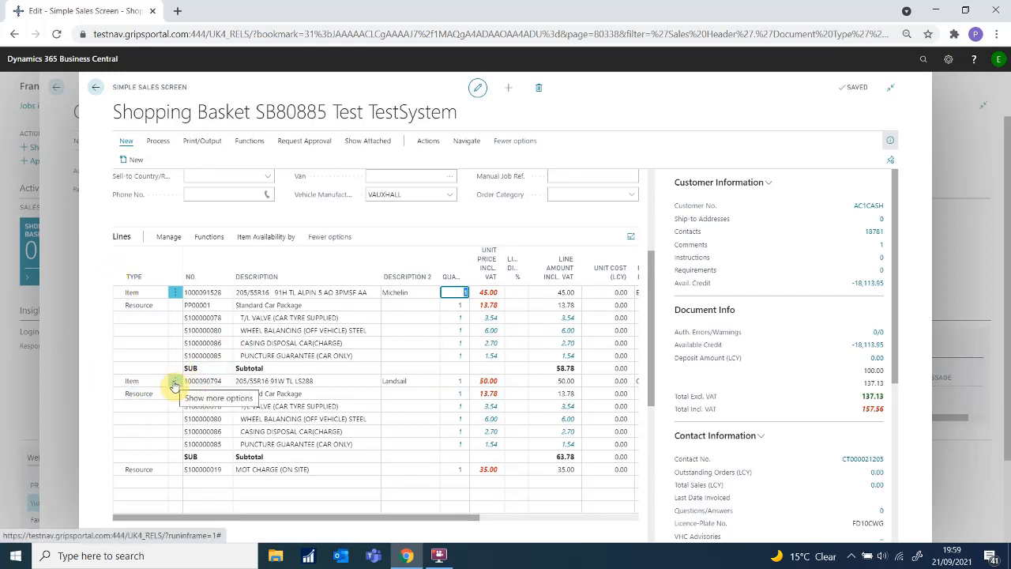
Step: Select both the Landsail and Michelin tyre lines and run Create Order By Vendors
left_click(174, 383)
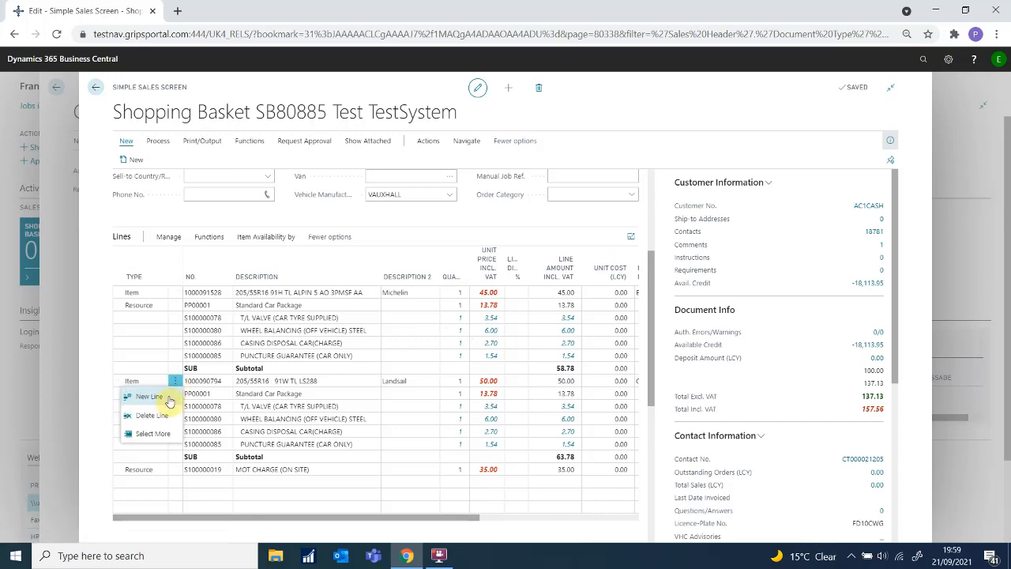
left_click(162, 433)
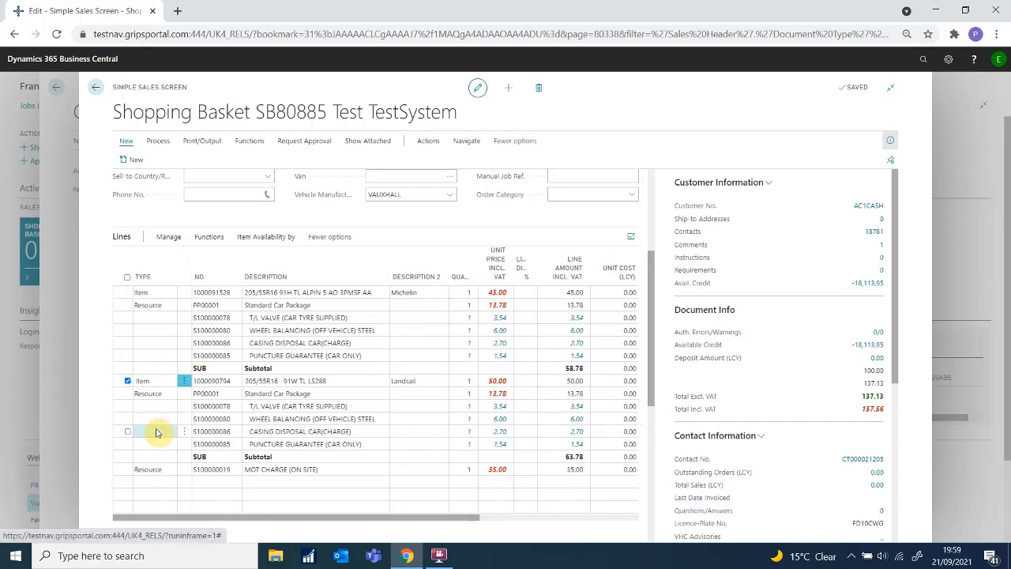
left_click(128, 293)
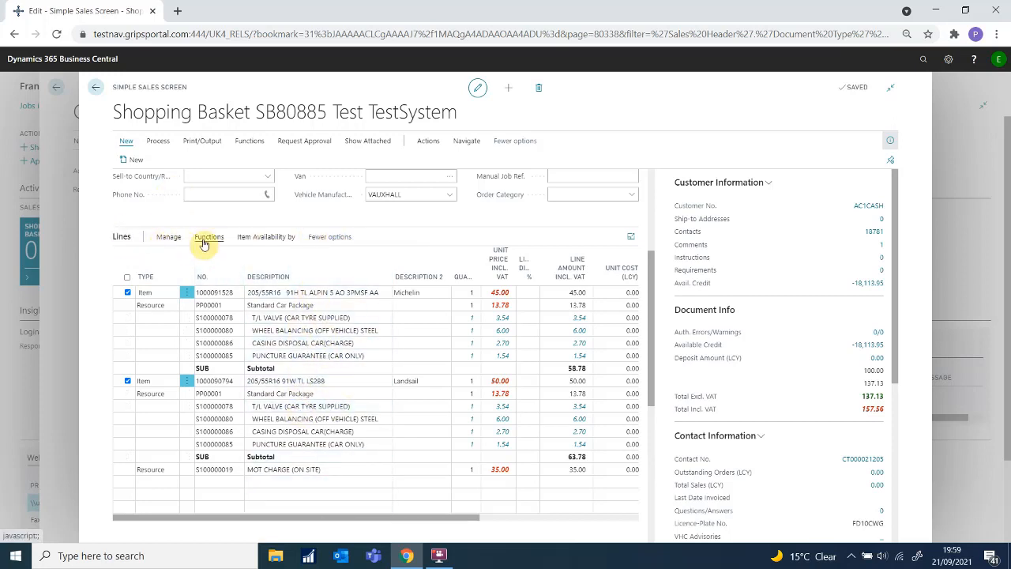
left_click(168, 238)
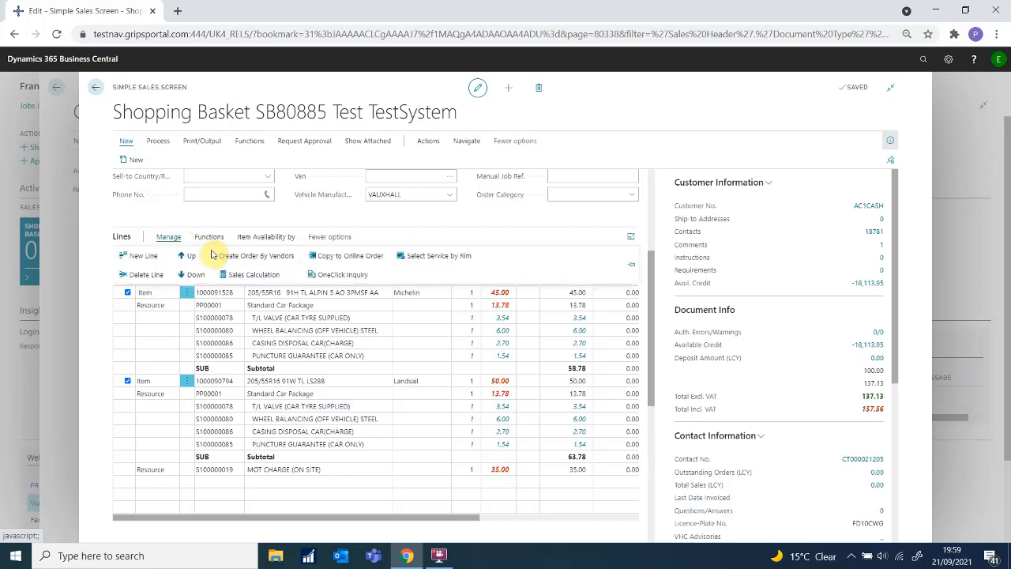
left_click(229, 255)
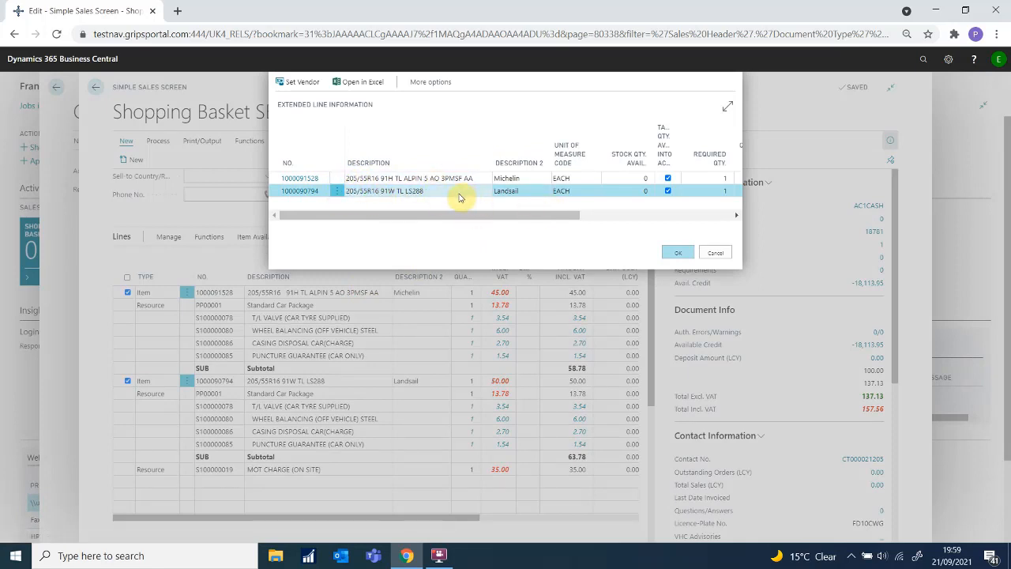
Step: Assign the matching tyre supplier as vendor for the Landsail tyre line
left_click(299, 87)
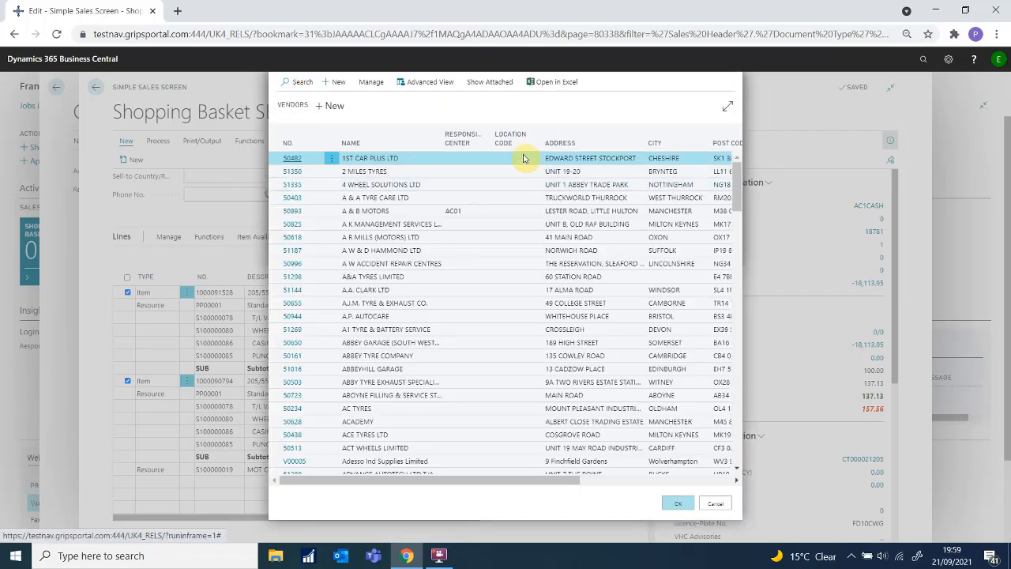
left_click(296, 83)
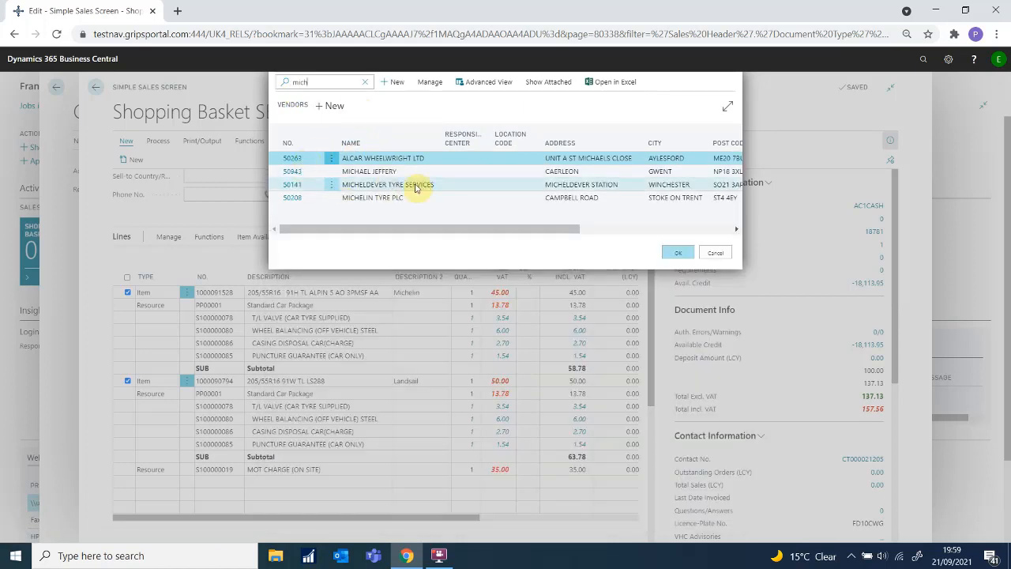
left_click(416, 185)
left_click(668, 253)
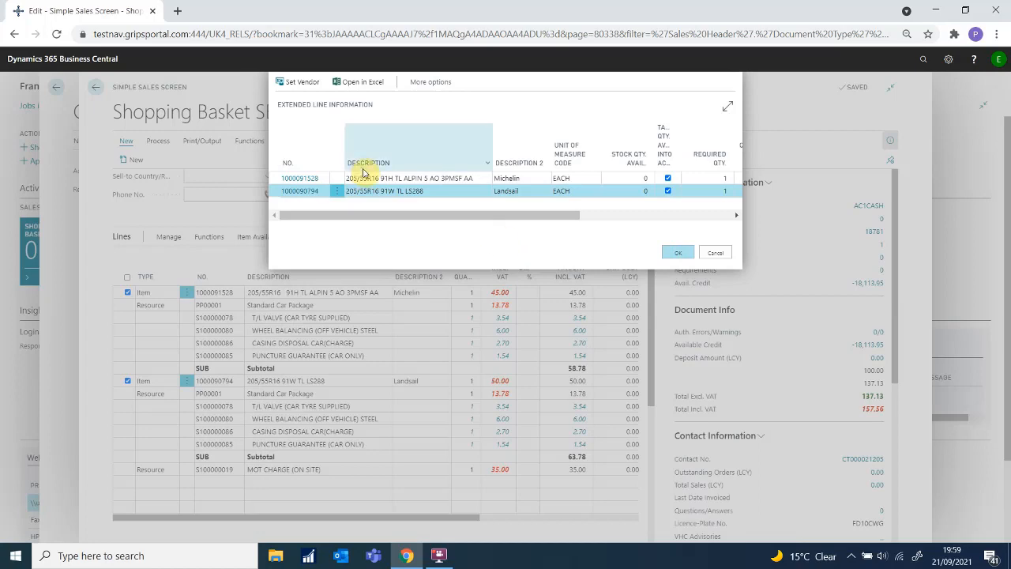
Step: Set R & R C BOND (WHOLESALE) LTD as the Michelin tyre's vendor and create the purchase documents
left_click(369, 179)
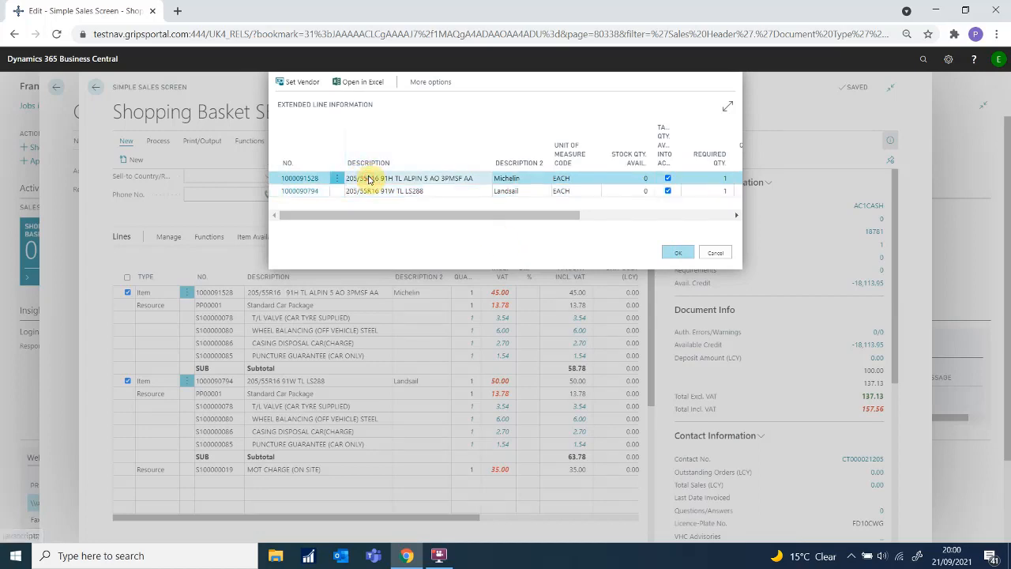
left_click(301, 85)
left_click(299, 82)
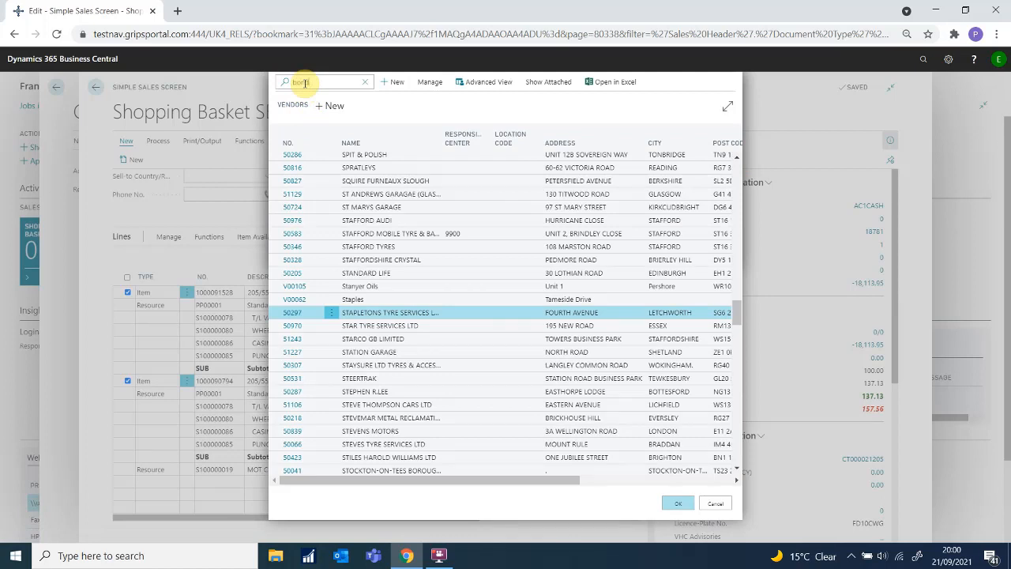
left_click(335, 172)
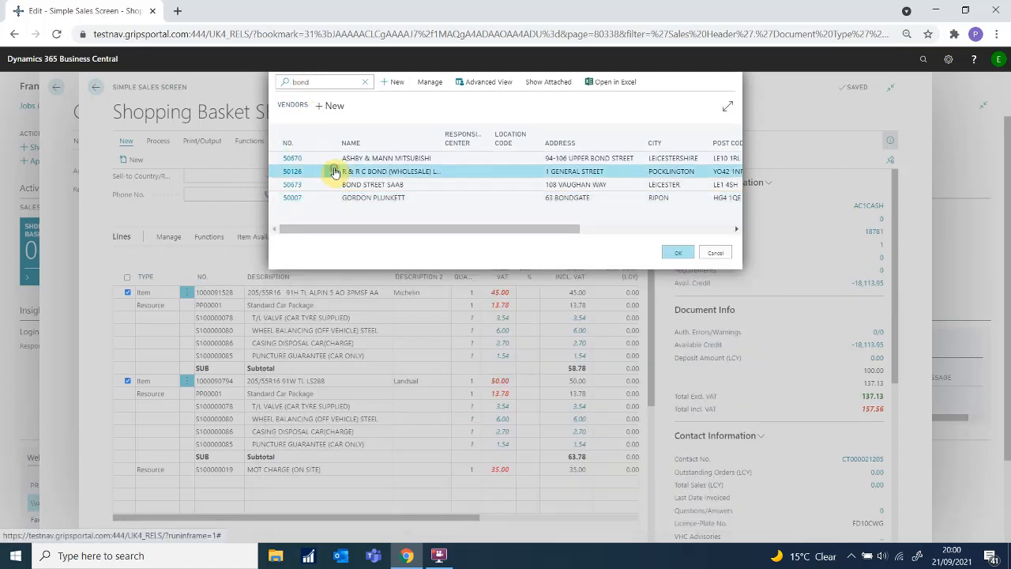
left_click(335, 171)
left_click(669, 252)
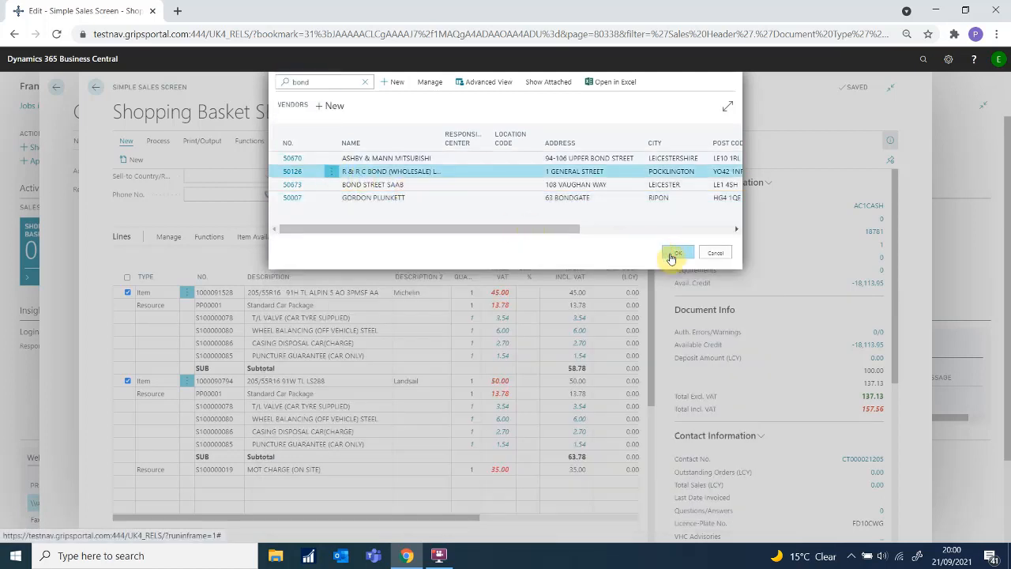
left_click(668, 255)
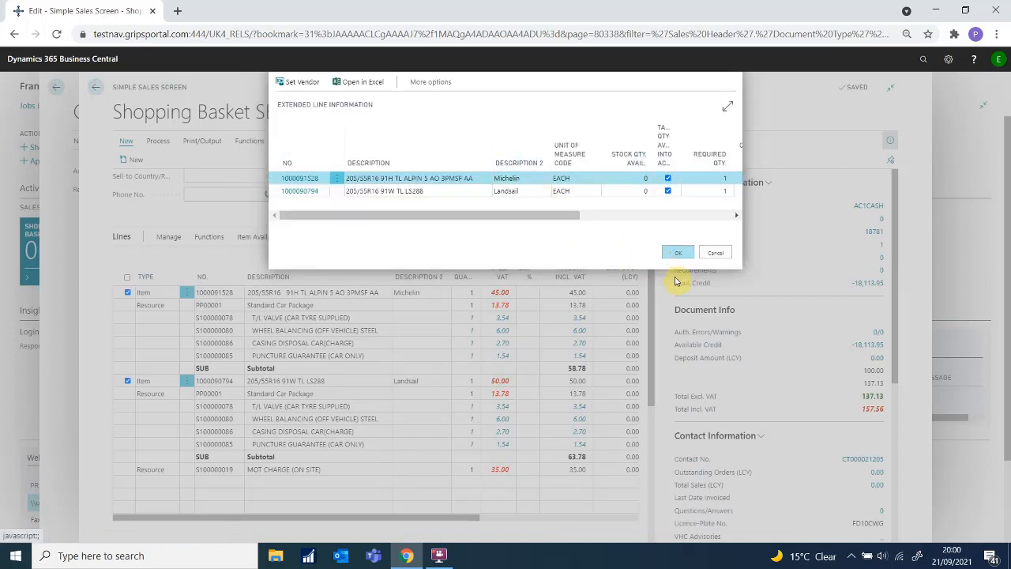
left_click(677, 253)
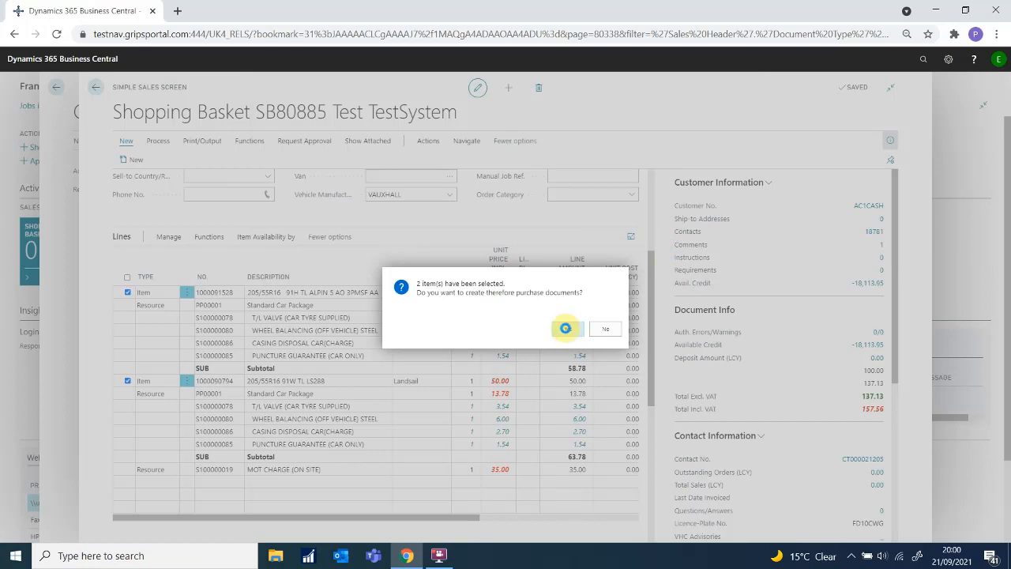
left_click(567, 332)
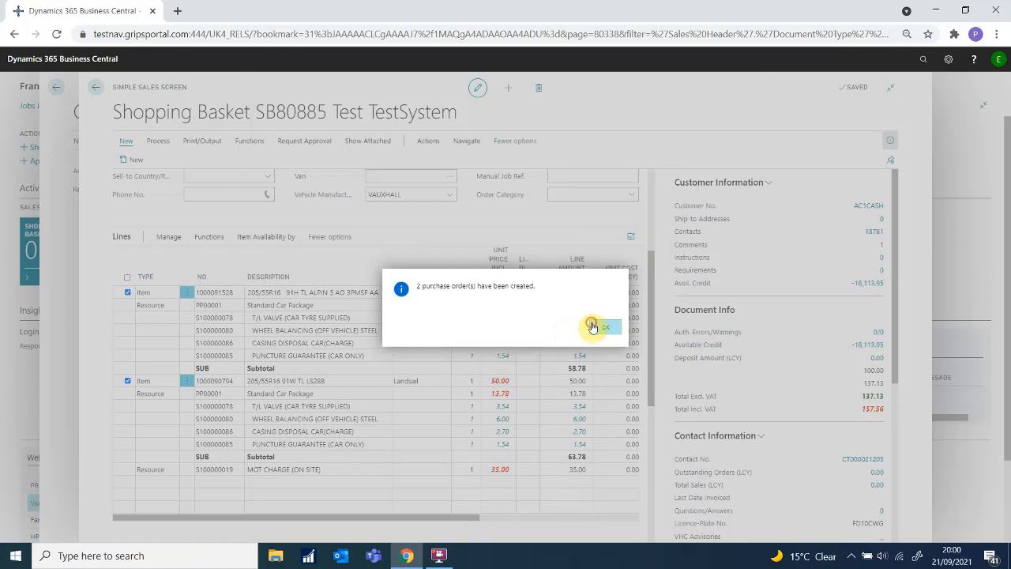
Step: Acknowledge the two created purchase orders, leaving the basket as sales order SORD39264
left_click(591, 322)
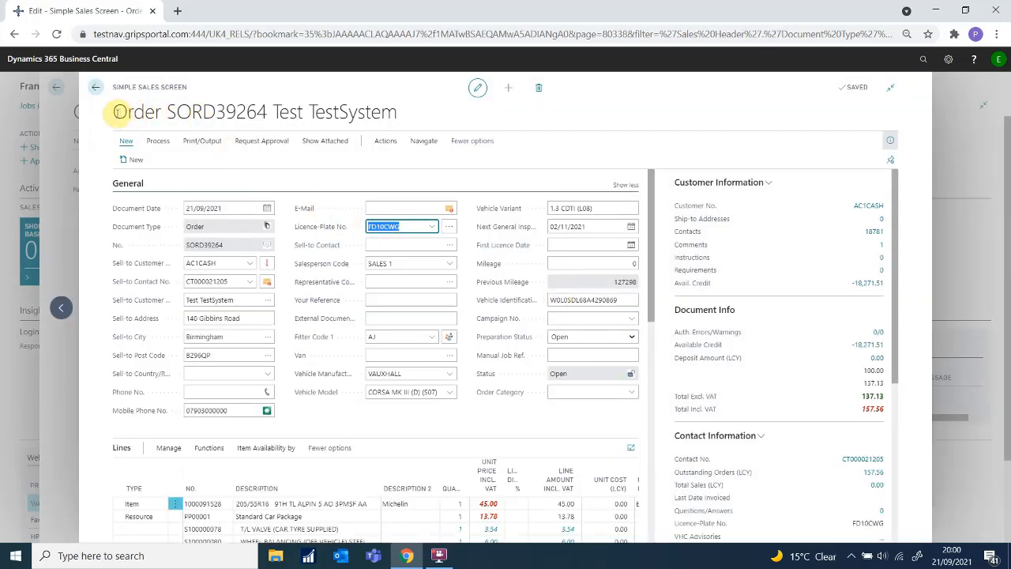
left_click_drag(115, 112, 273, 117)
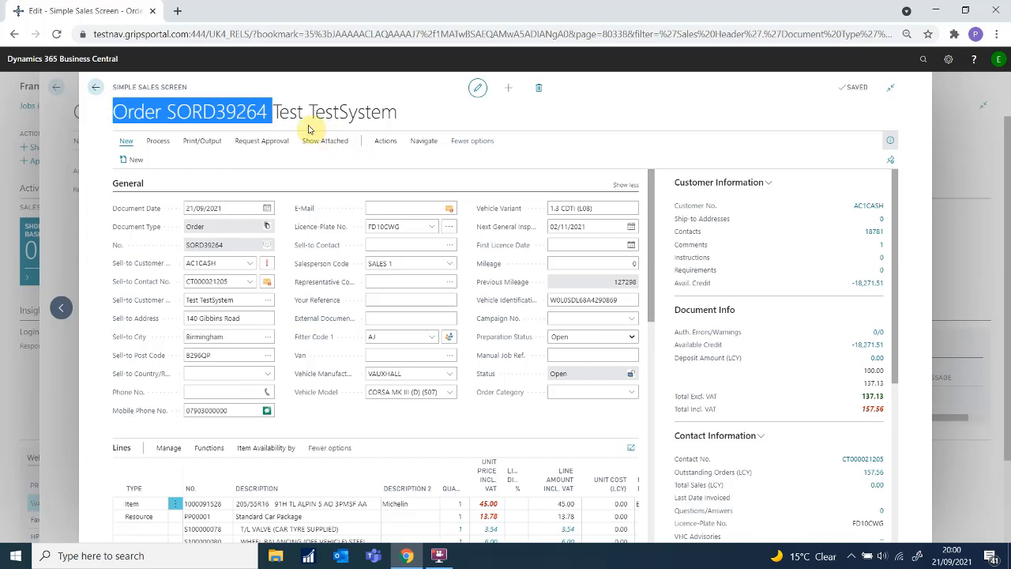
left_click(398, 161)
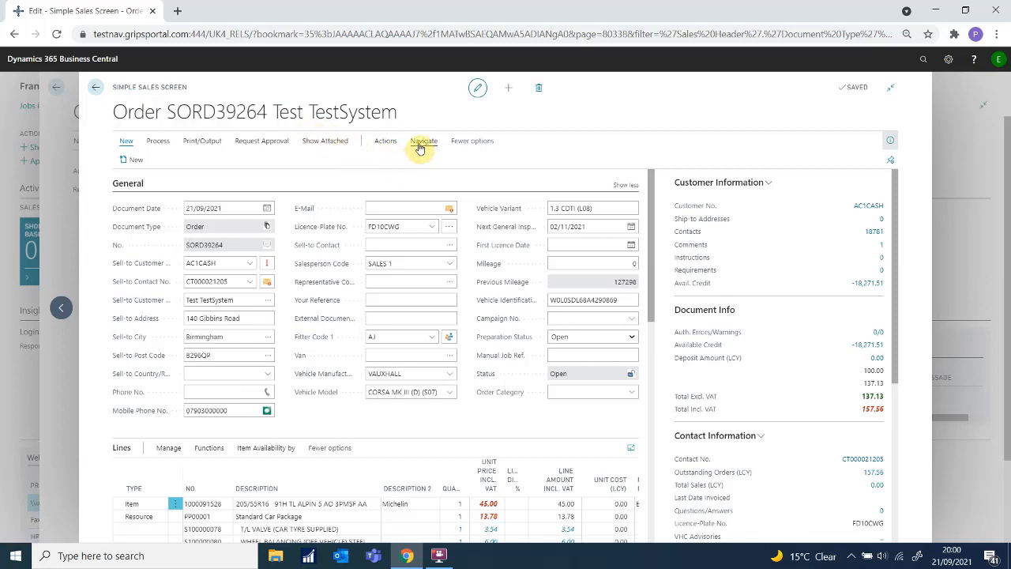
left_click(420, 146)
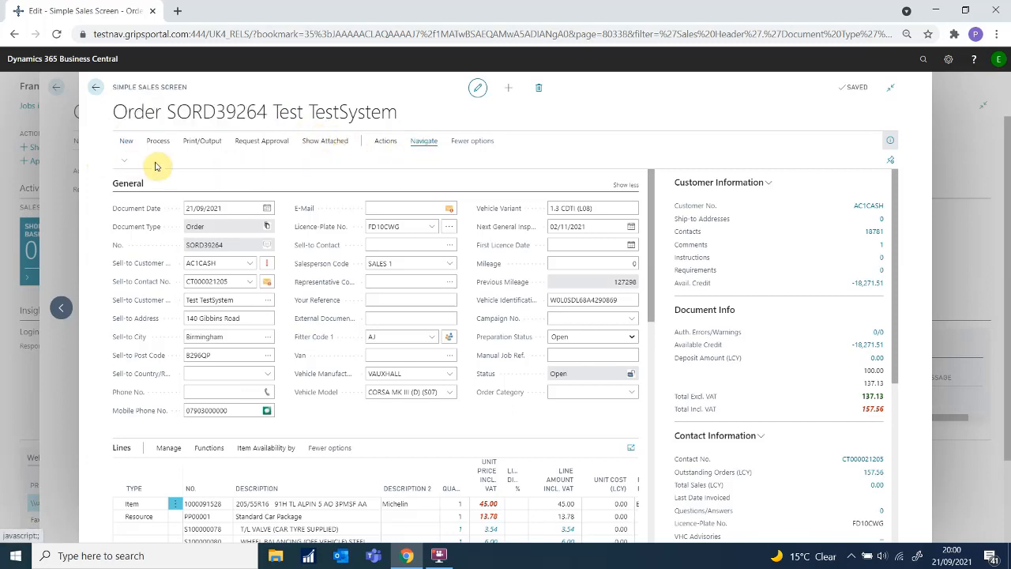
left_click(126, 161)
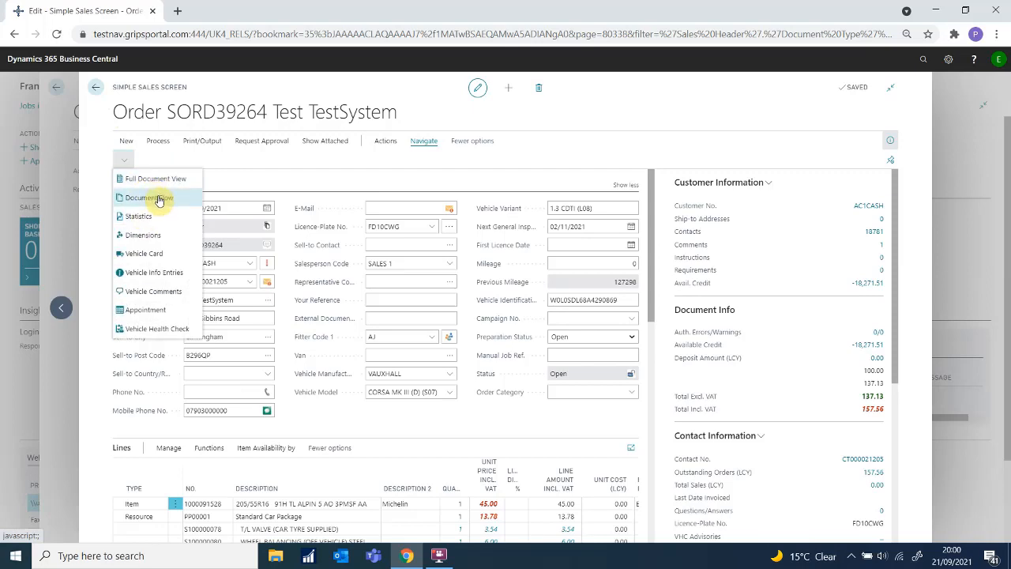
Step: Open purchase order PORD48427 from the sales order's Document Flow
left_click(159, 200)
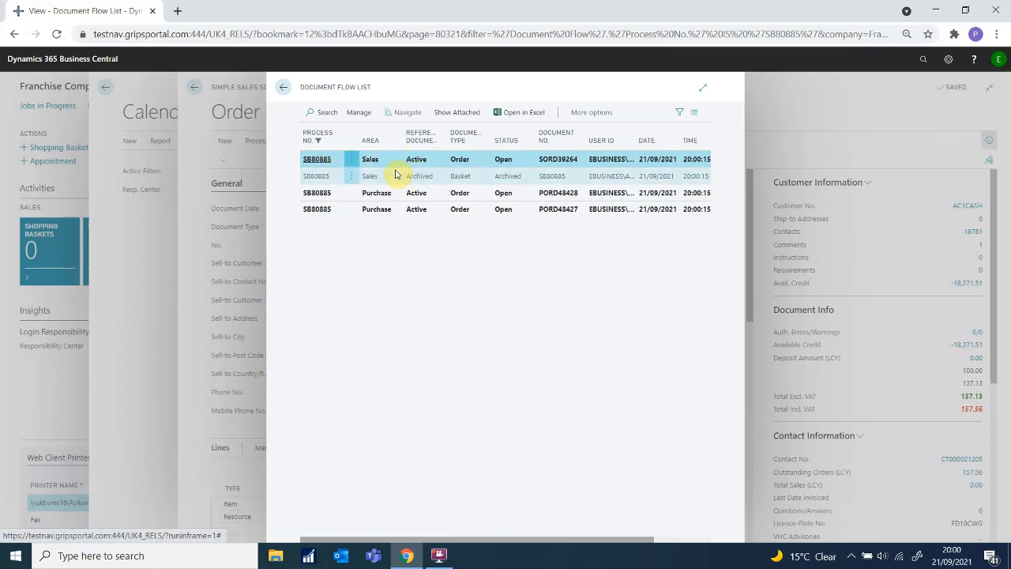
left_click(410, 212)
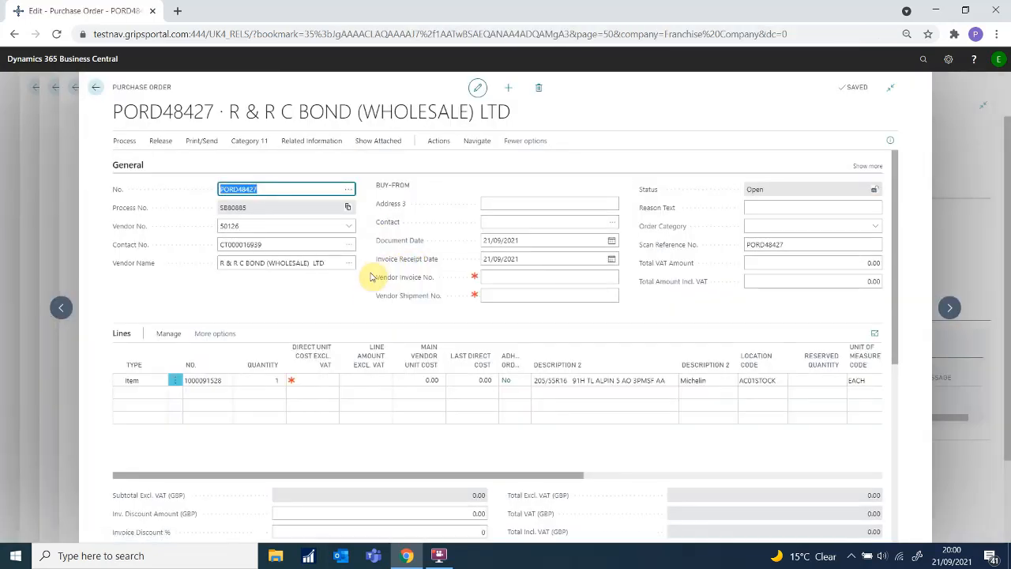
Step: Set the Michelin tyre's direct unit cost to 40.00 and fill in the vendor invoice and shipment numbers
left_click(231, 380)
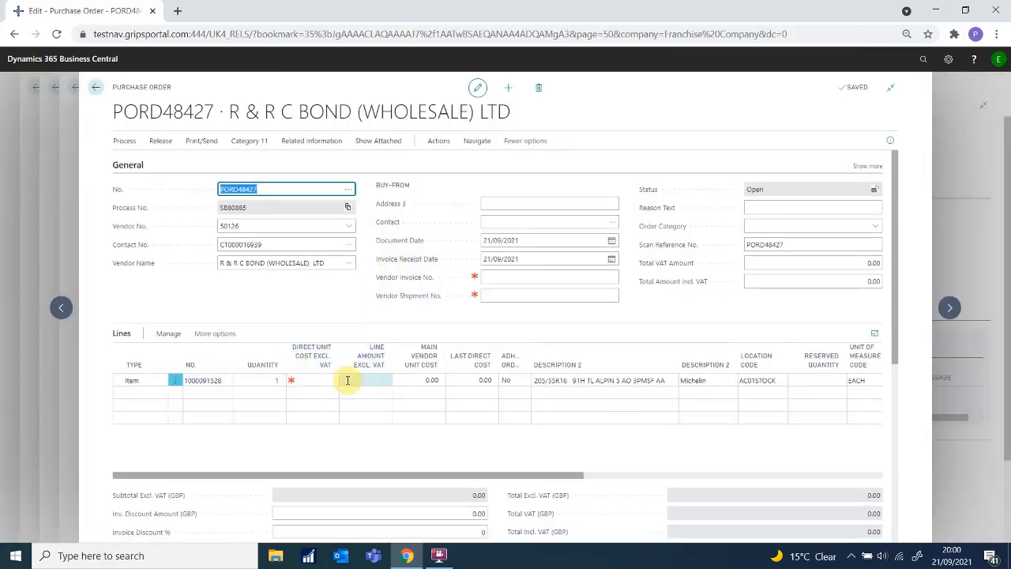
left_click(309, 380)
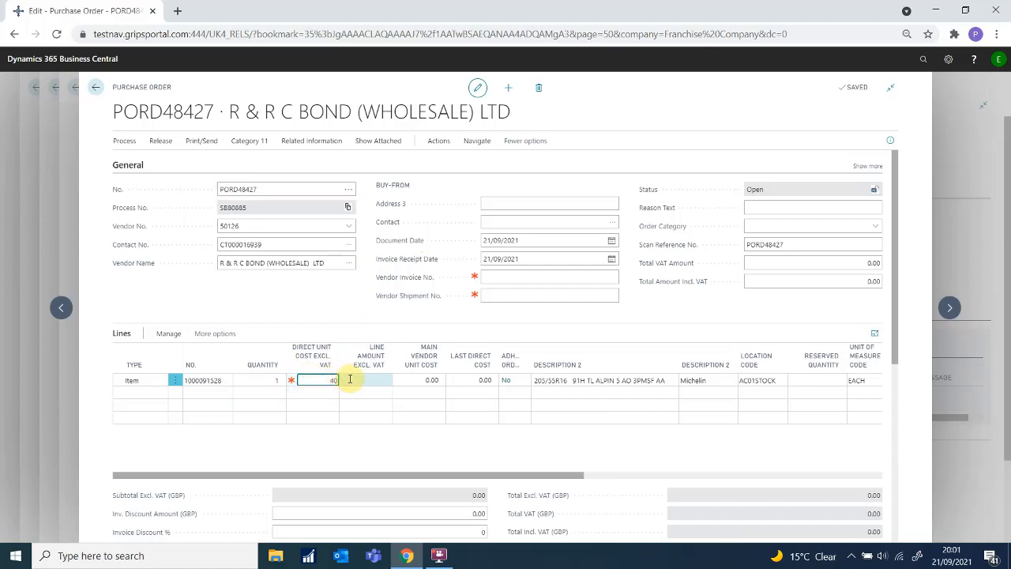
left_click(352, 379)
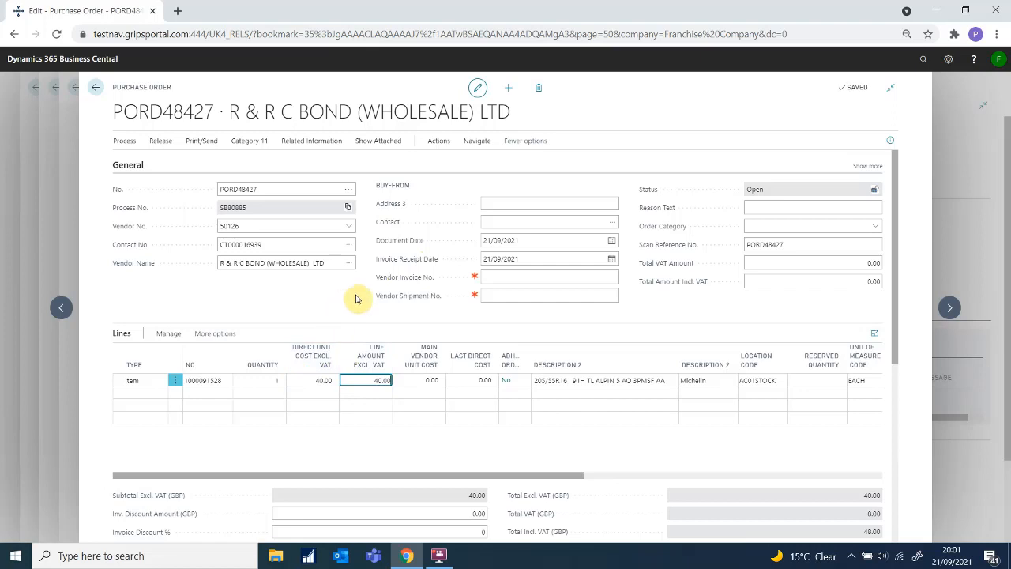
left_click(528, 294)
left_click(522, 277)
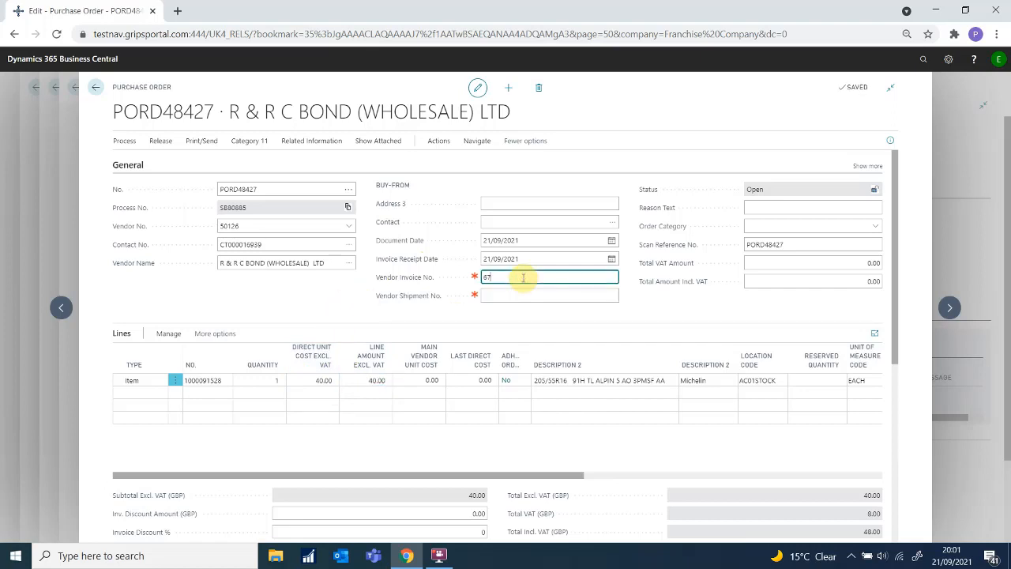
key("Tab")
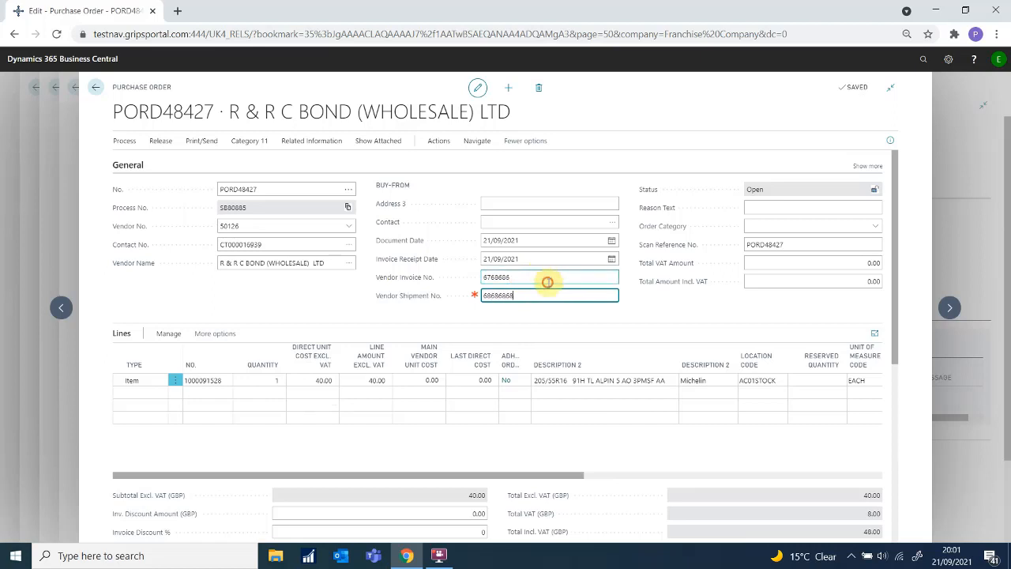
left_click(548, 282)
left_click(633, 301)
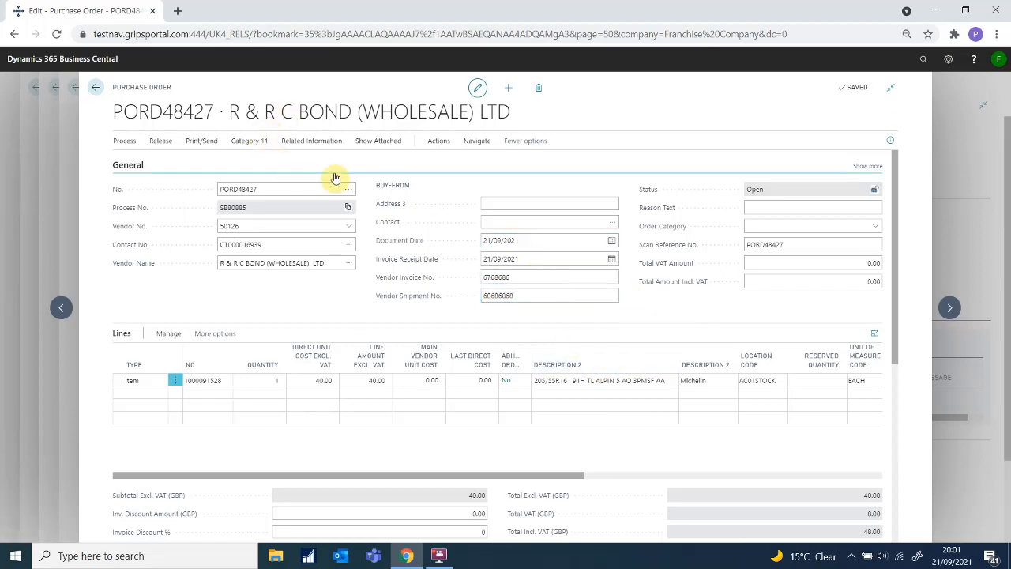
Step: Post PORD48427 as Receive and Invoice
left_click(438, 141)
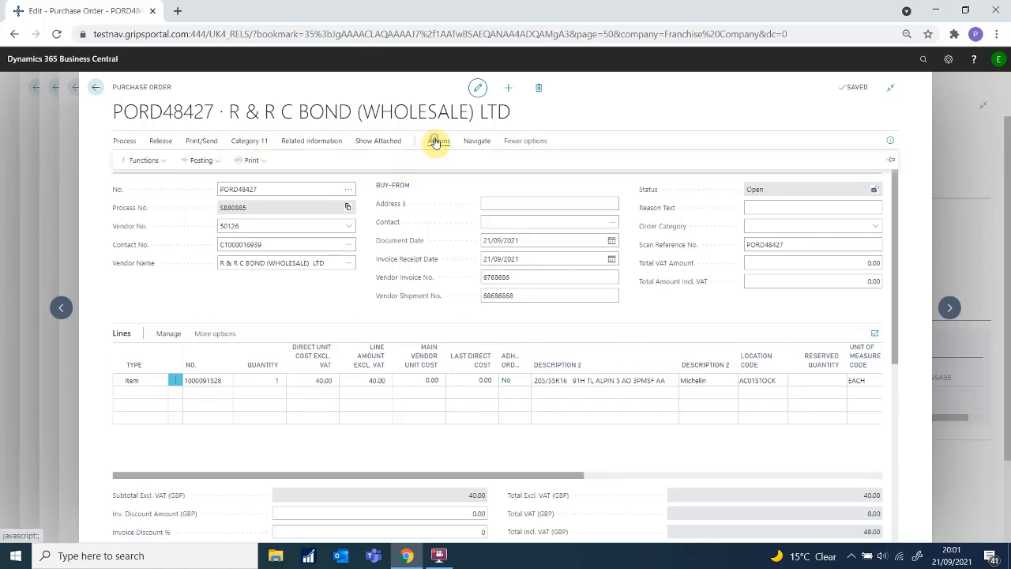
left_click(207, 162)
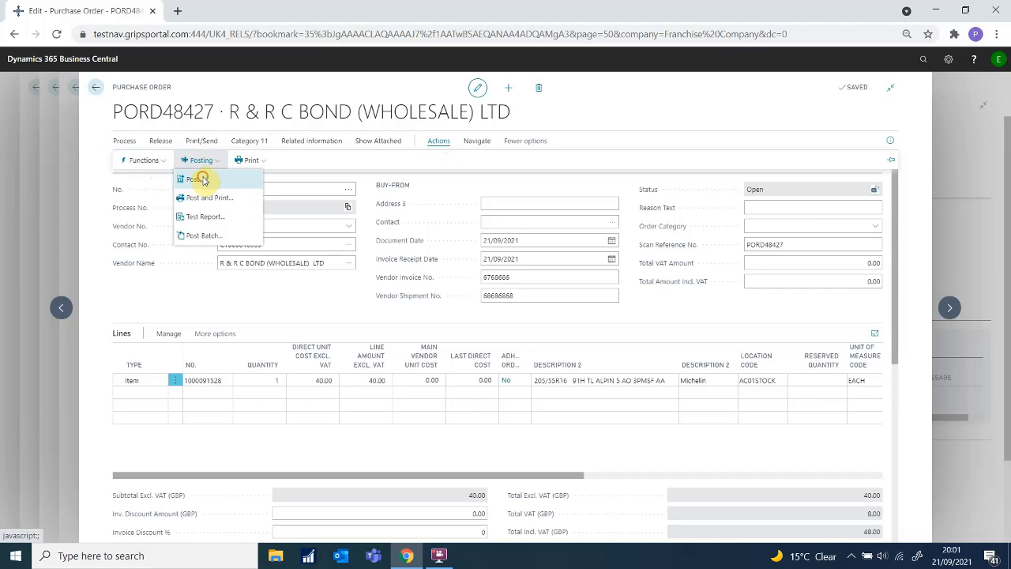
left_click(202, 179)
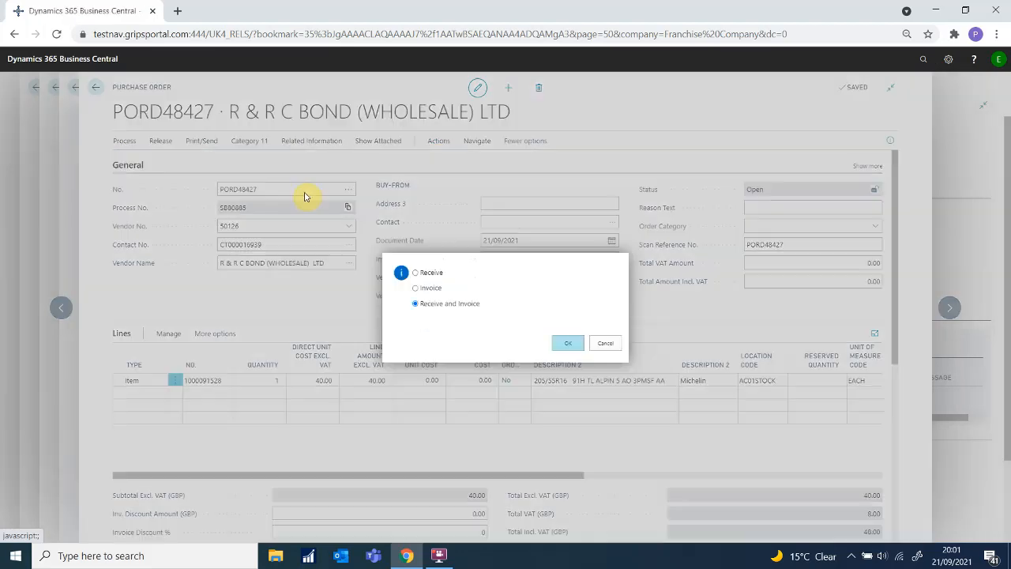
left_click(569, 345)
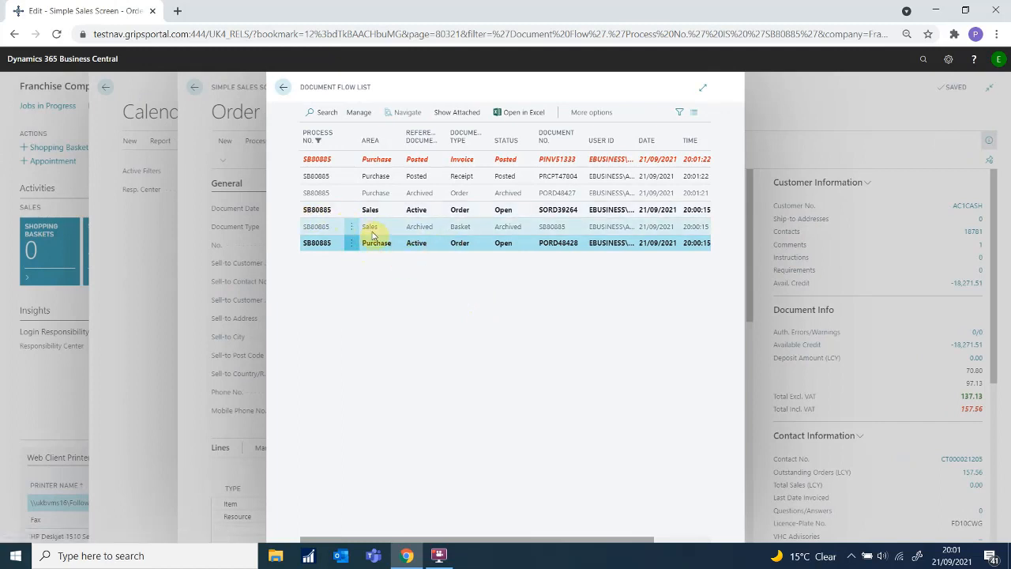
Step: Open PORD48428, set direct unit cost 35.00, and enter vendor invoice and shipment numbers
left_click(333, 253)
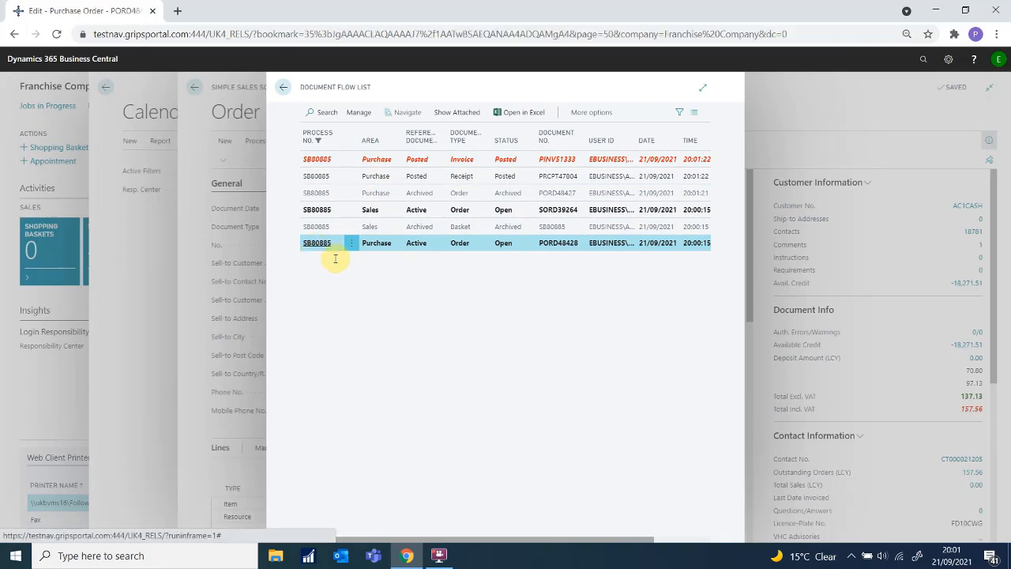
left_click(316, 379)
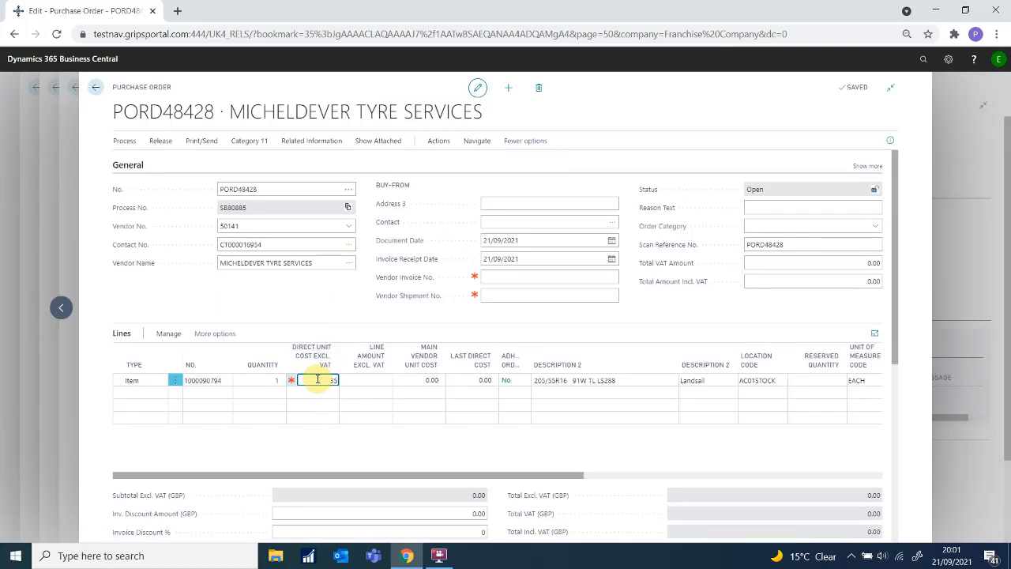
type("35")
left_click(510, 278)
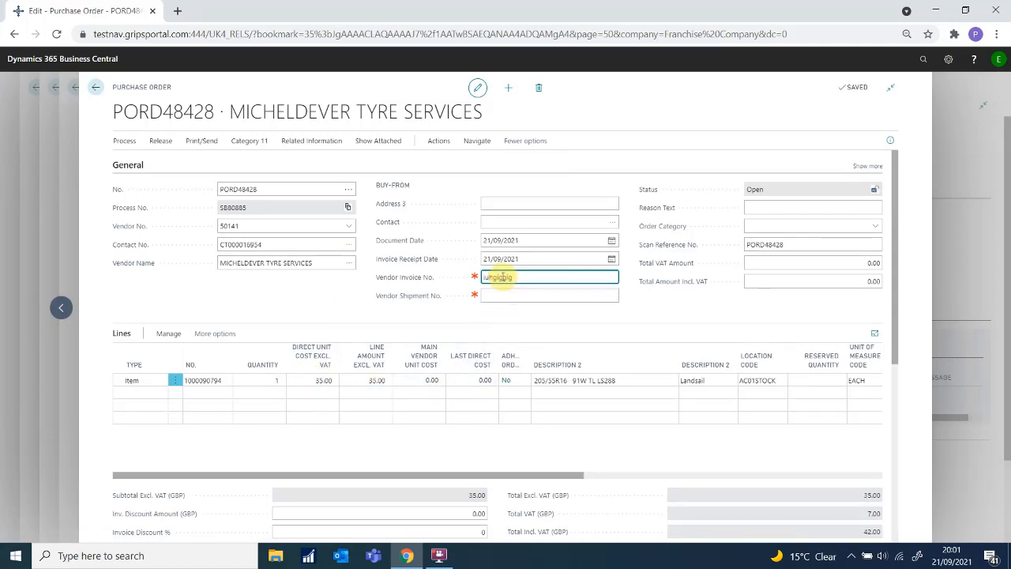
key("Tab")
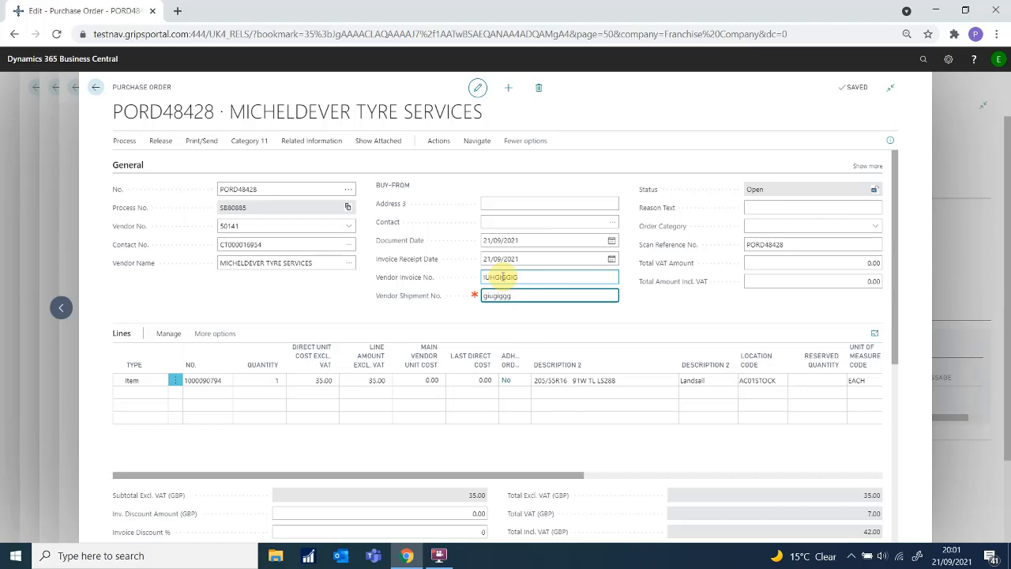
type("giugiggg")
left_click(571, 314)
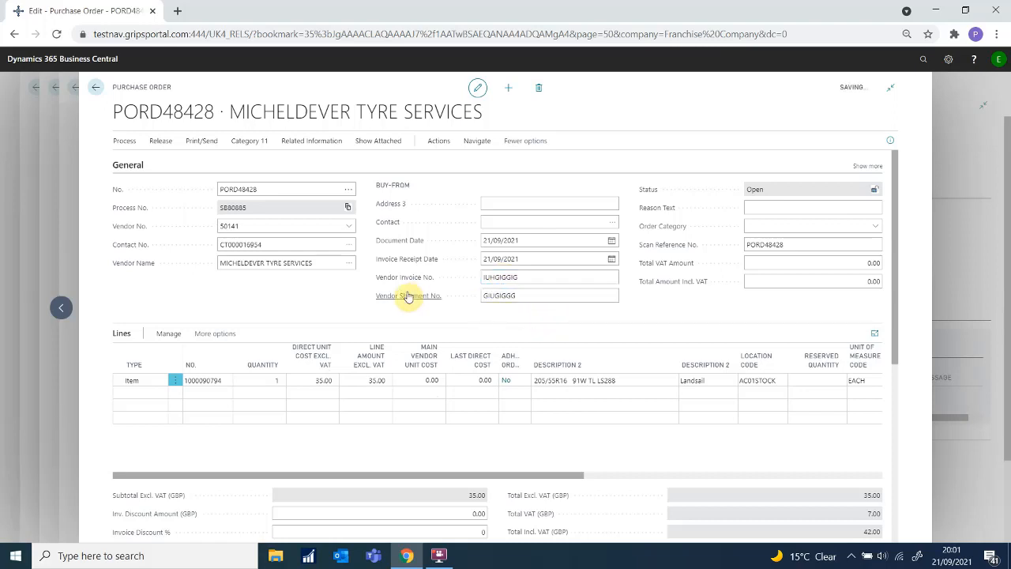
Step: Post PORD48428 as Receive and Invoice
left_click(437, 142)
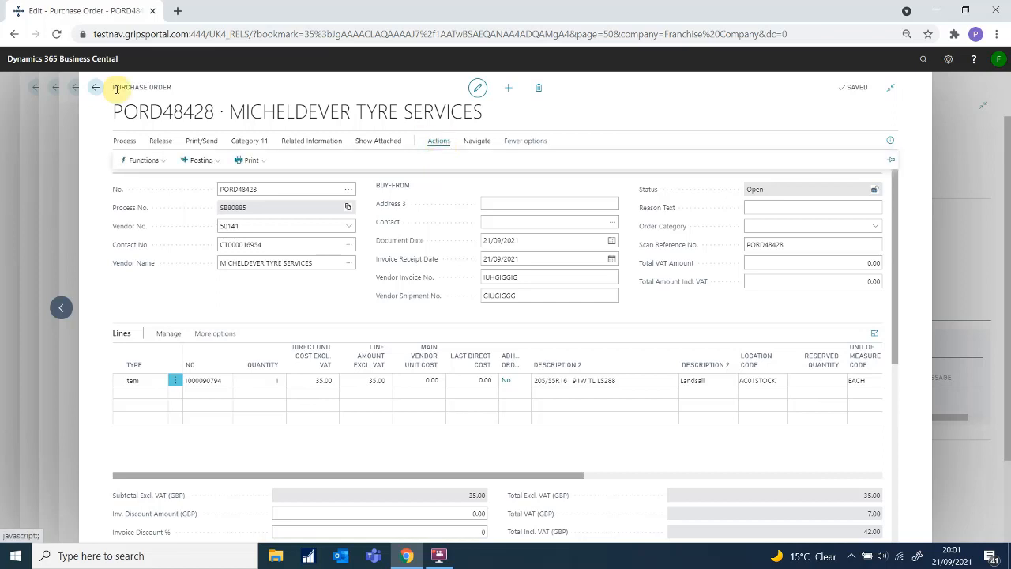
left_click(215, 164)
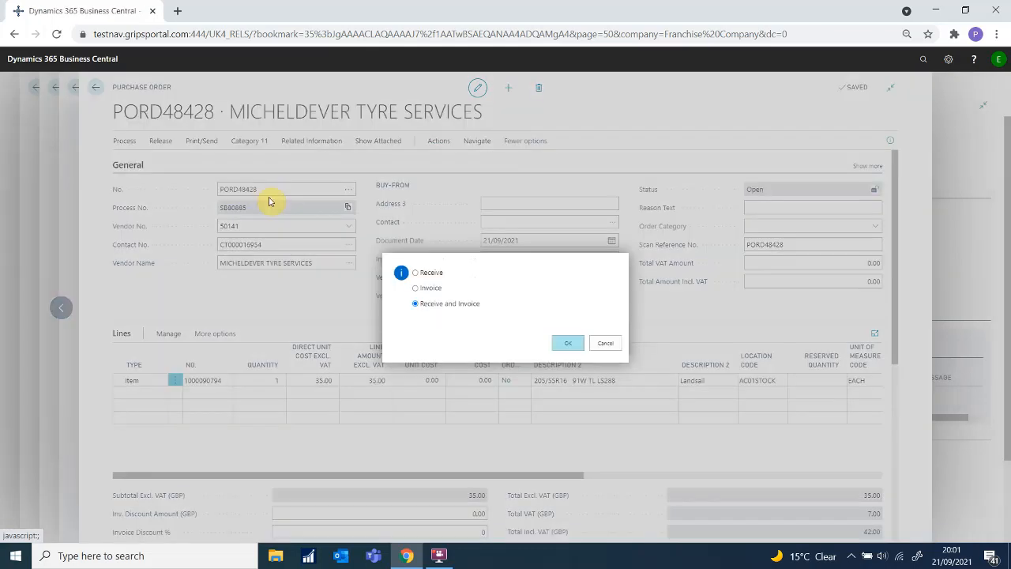
left_click(558, 343)
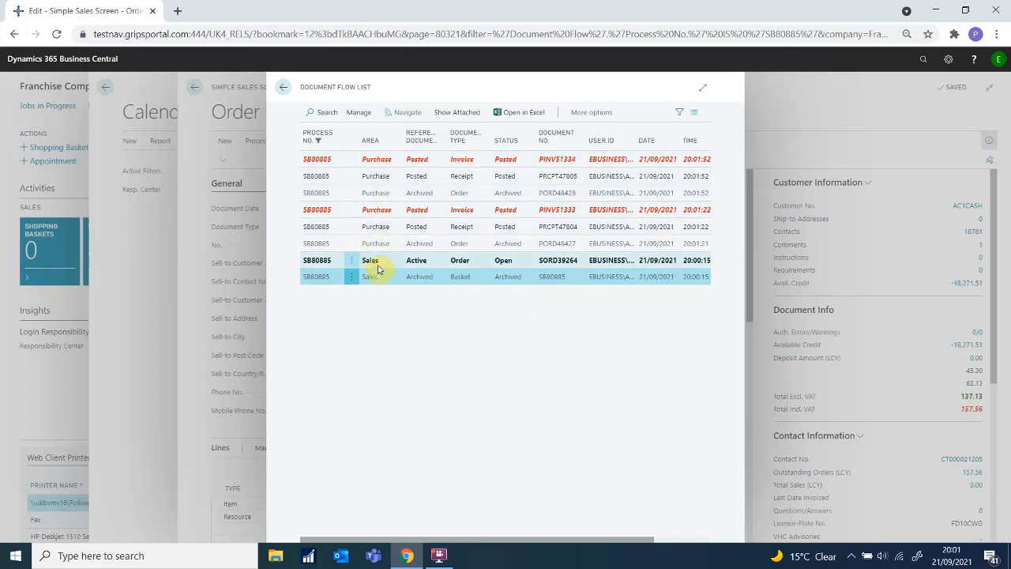
Step: Reopen sales order SORD39264 from the document flow and bring up its Next Options
left_click(318, 261)
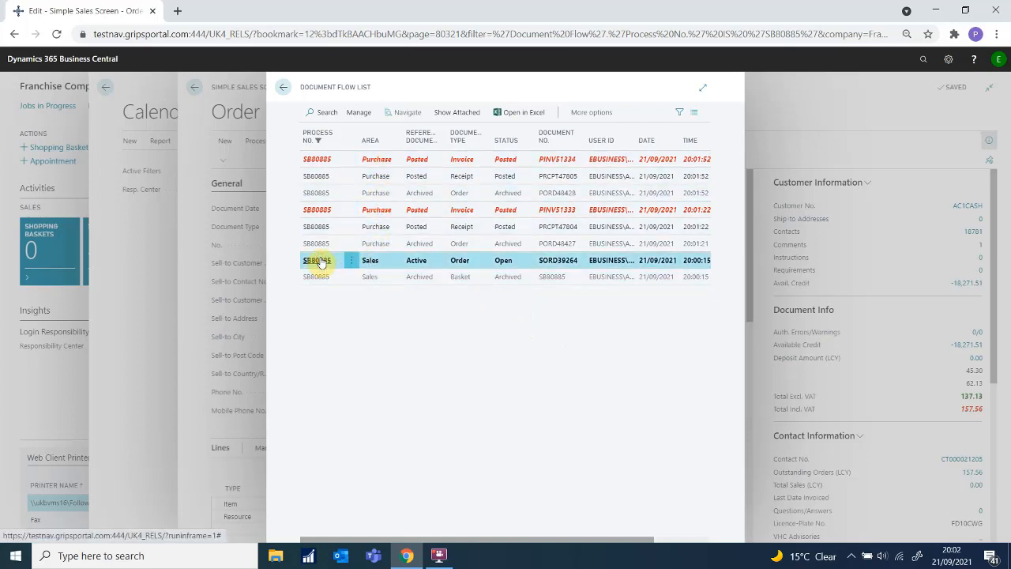
left_click(319, 262)
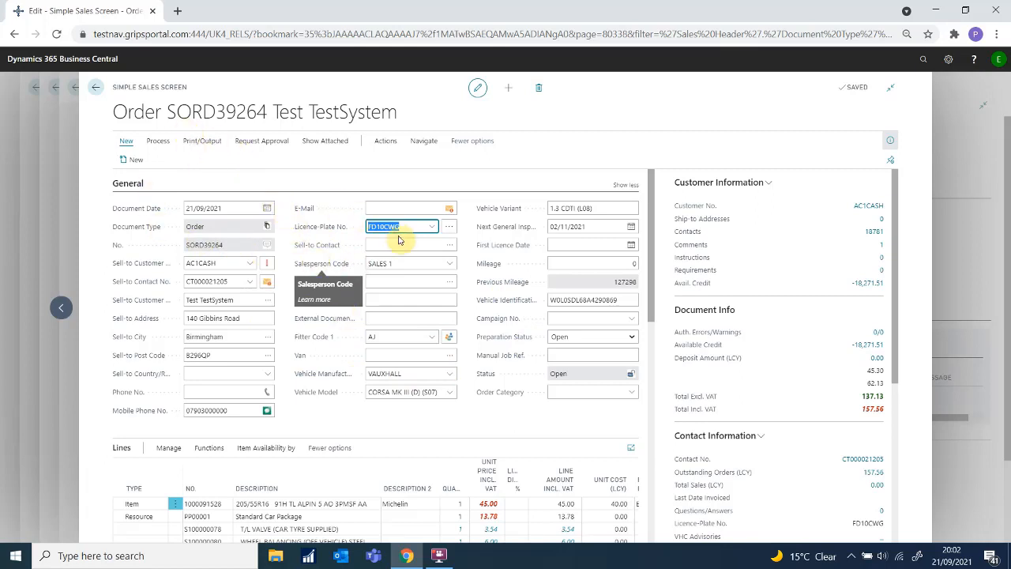
left_click(165, 147)
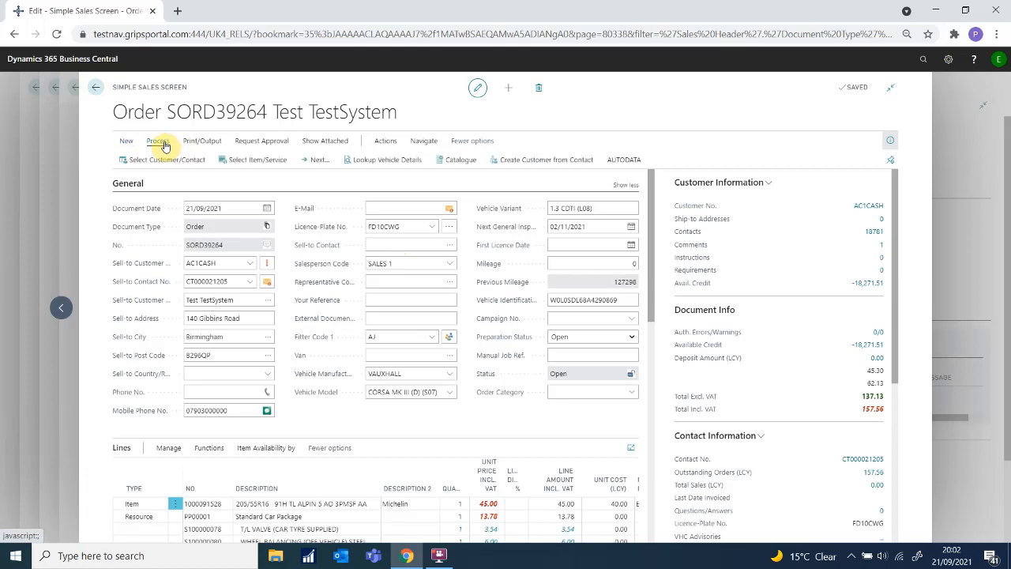
left_click(320, 165)
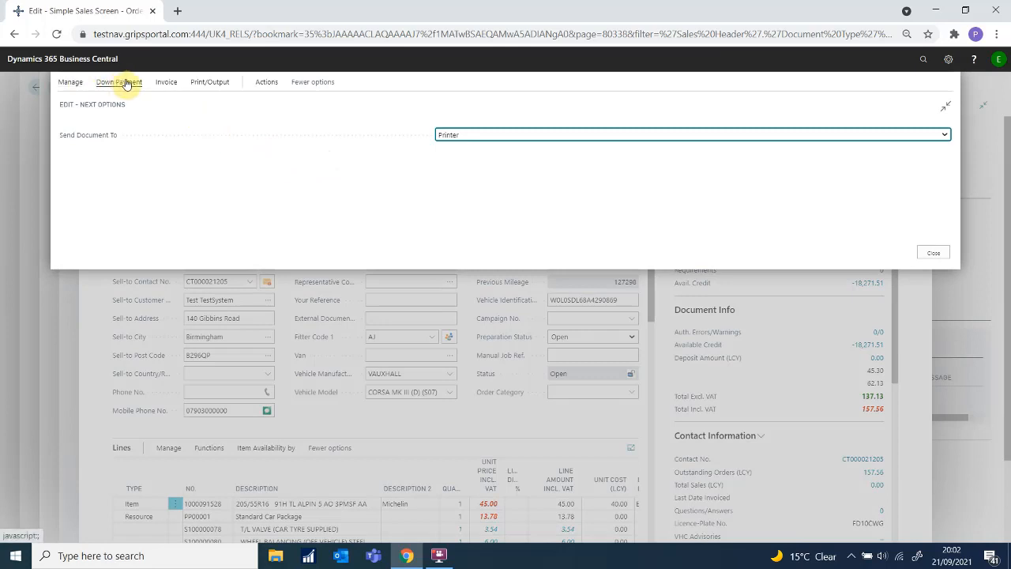
Step: Invoice SORD39264 via Cash, paying the 157.56 with means of payment CREDIT CARD
left_click(171, 84)
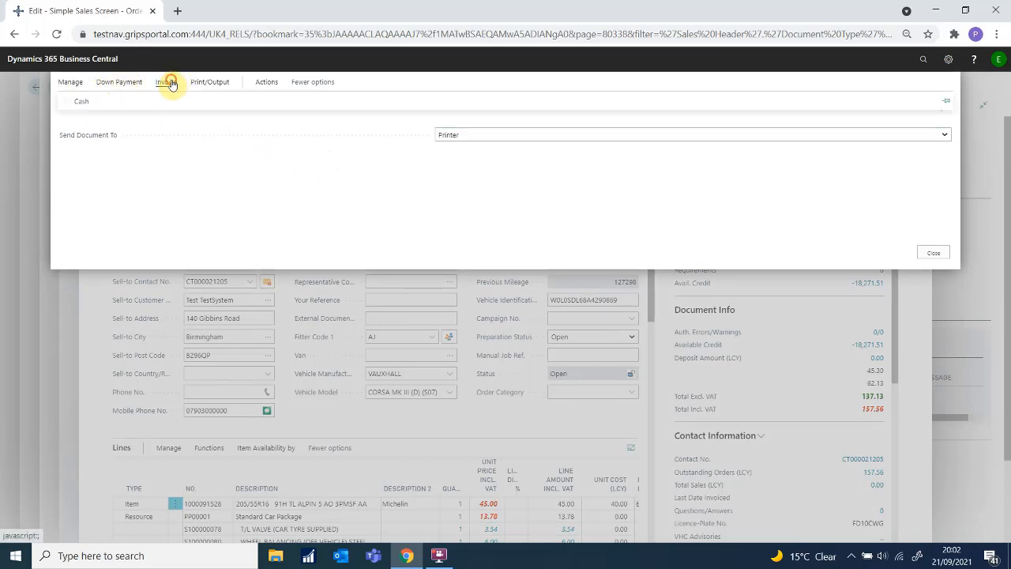
left_click(69, 103)
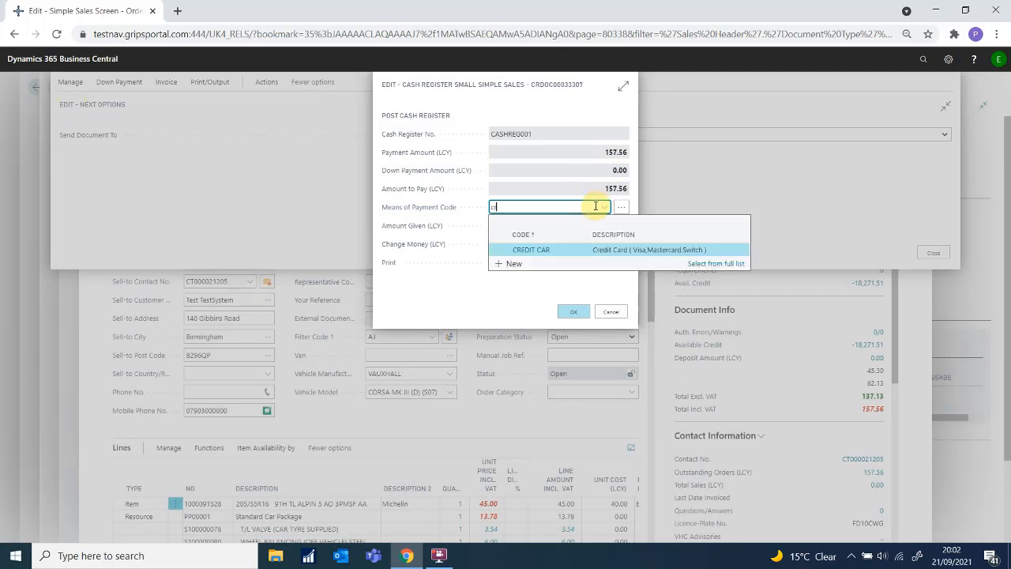
left_click(561, 250)
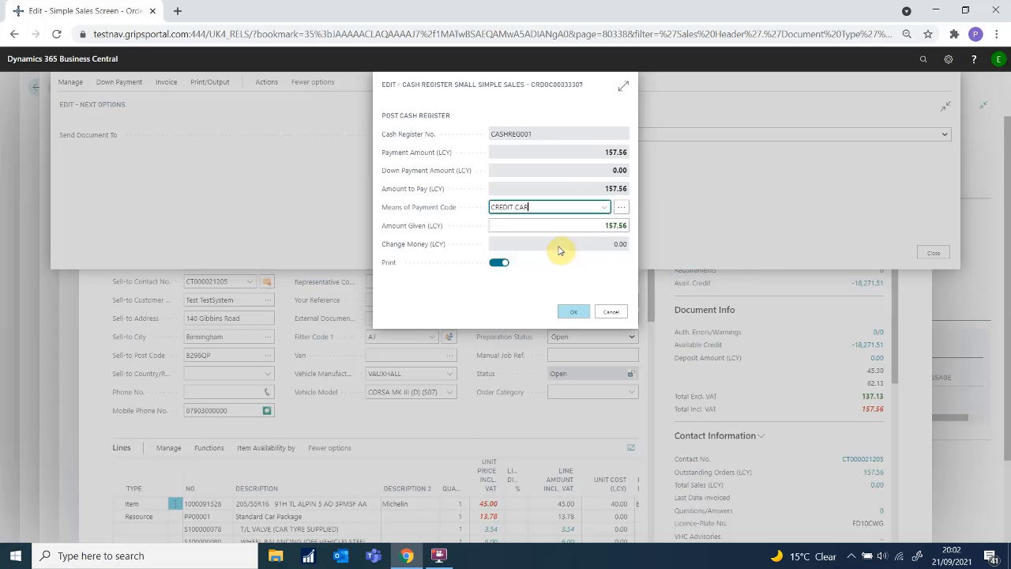
left_click(579, 311)
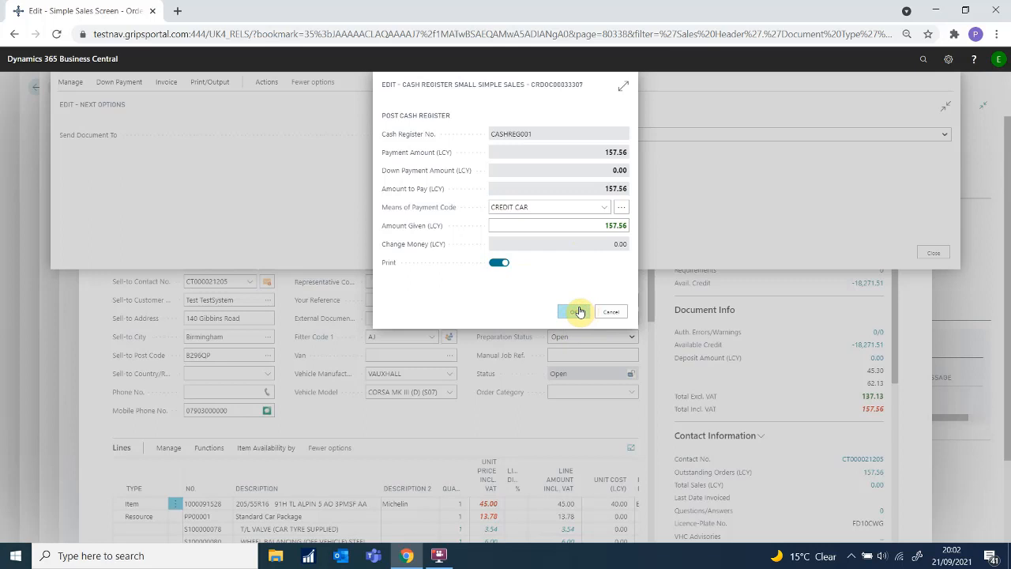
left_click(580, 311)
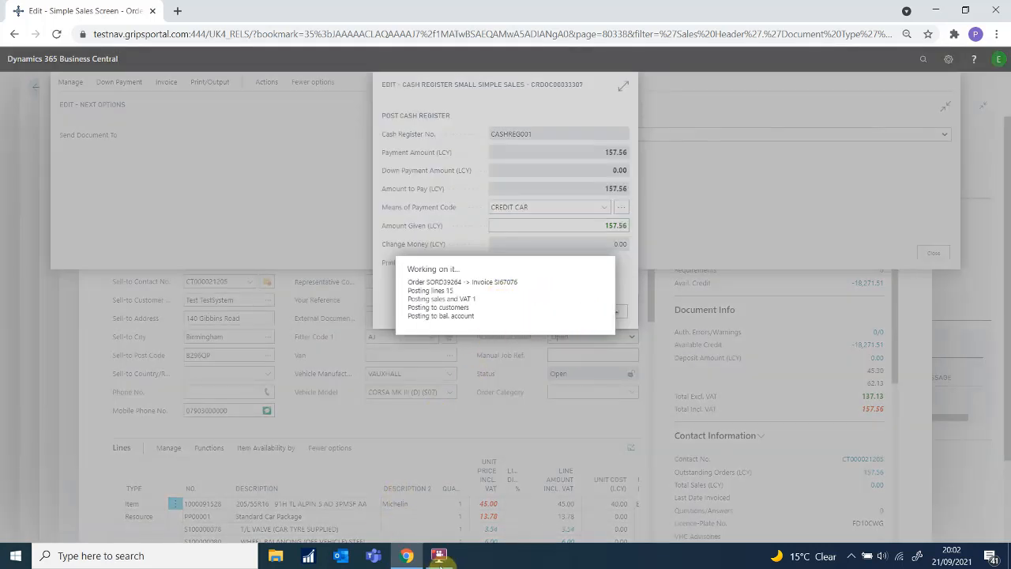
left_click(442, 557)
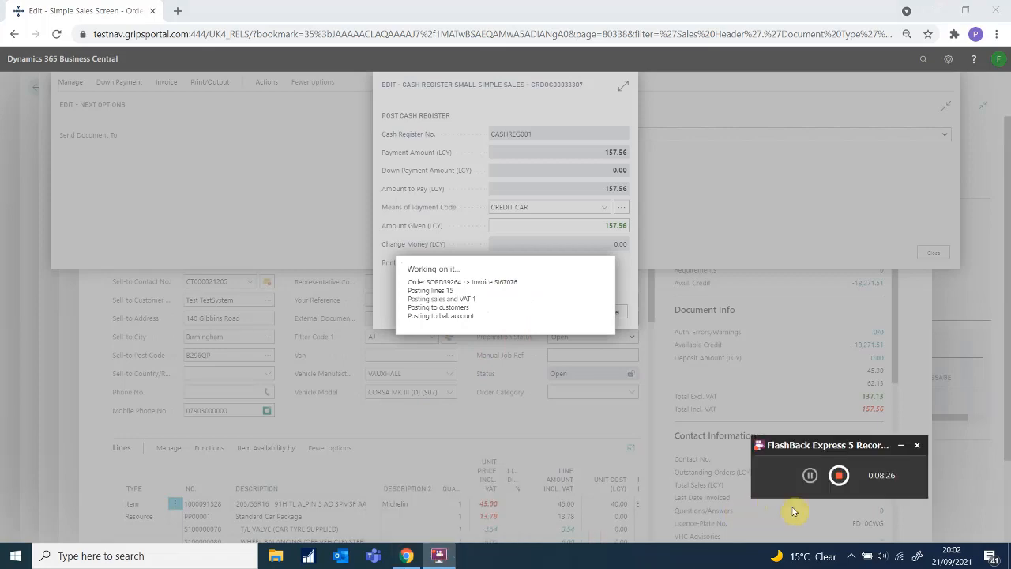